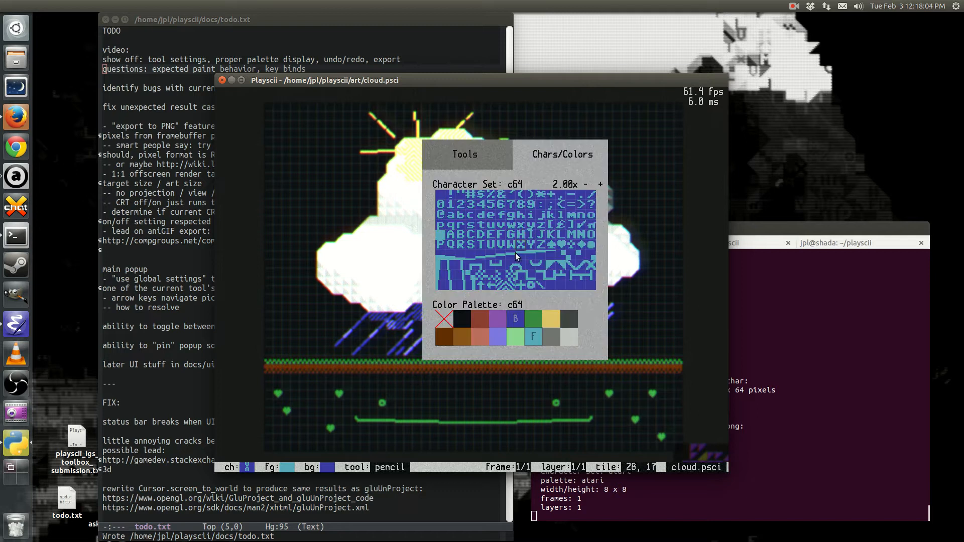
- Check the Pencil tool settings, then paint freehand over the right-hand clouds with the size 4 brush
{"action": "left_click", "coordinate": [493, 155]}
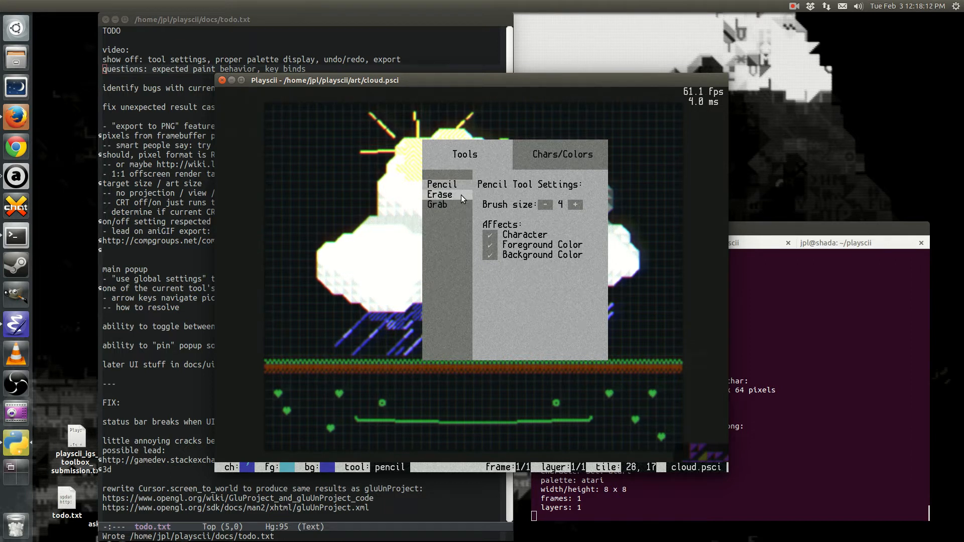
{"action": "key", "text": "space"}
{"action": "mouse_move", "coordinate": [465, 285]}
{"action": "left_mouse_down"}
{"action": "mouse_move", "coordinate": [552, 272]}
{"action": "mouse_move", "coordinate": [622, 240]}
{"action": "mouse_move", "coordinate": [545, 310]}
{"action": "mouse_move", "coordinate": [466, 242]}
{"action": "left_mouse_up"}
- Switch to the Erase tool with brush size 3 and erase freehand areas across the painted clouds
{"action": "key", "text": "space"}
{"action": "key", "text": "e"}
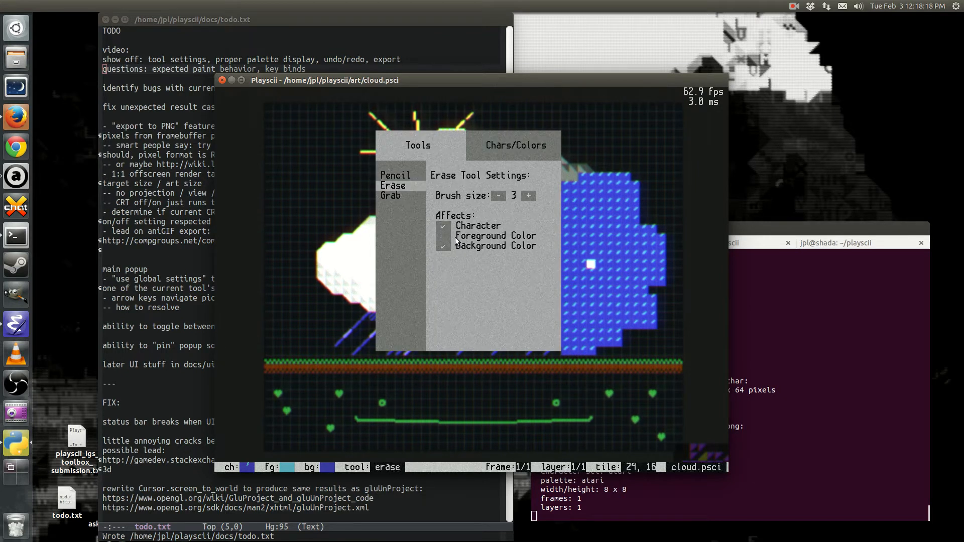
{"action": "key", "text": "space"}
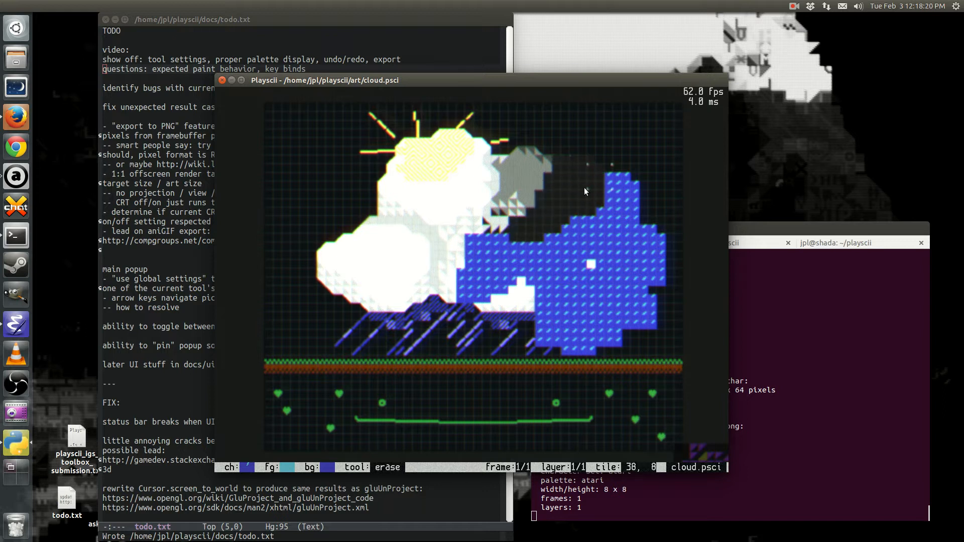
{"action": "key", "text": "space"}
{"action": "key", "text": "space"}
{"action": "left_click", "coordinate": [452, 150]}
{"action": "right_click", "coordinate": [454, 153]}
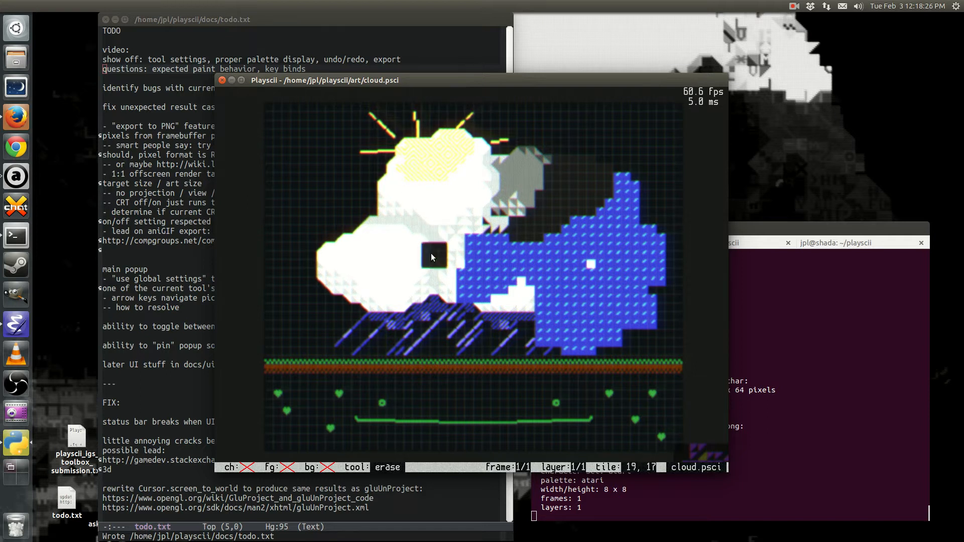
- Switch to the Grab tool, return to the Pencil tool and paint a transparent patch over the left cloud
{"action": "key", "text": "space"}
{"action": "left_click", "coordinate": [330, 152]}
{"action": "key", "text": "space"}
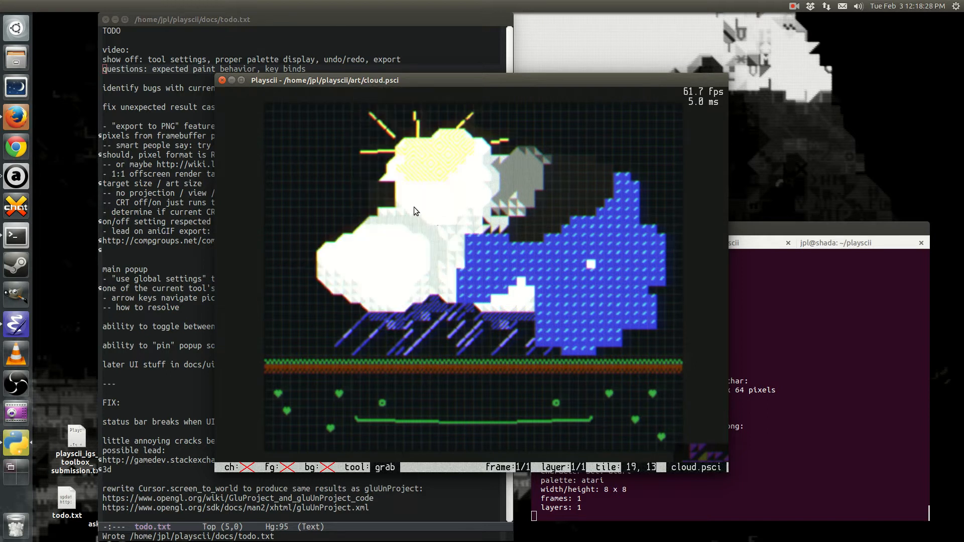
{"action": "key", "text": "space"}
{"action": "left_click", "coordinate": [338, 140]}
{"action": "mouse_move", "coordinate": [380, 195]}
{"action": "left_mouse_down"}
{"action": "mouse_move", "coordinate": [396, 249]}
{"action": "mouse_move", "coordinate": [454, 261]}
{"action": "left_mouse_up"}
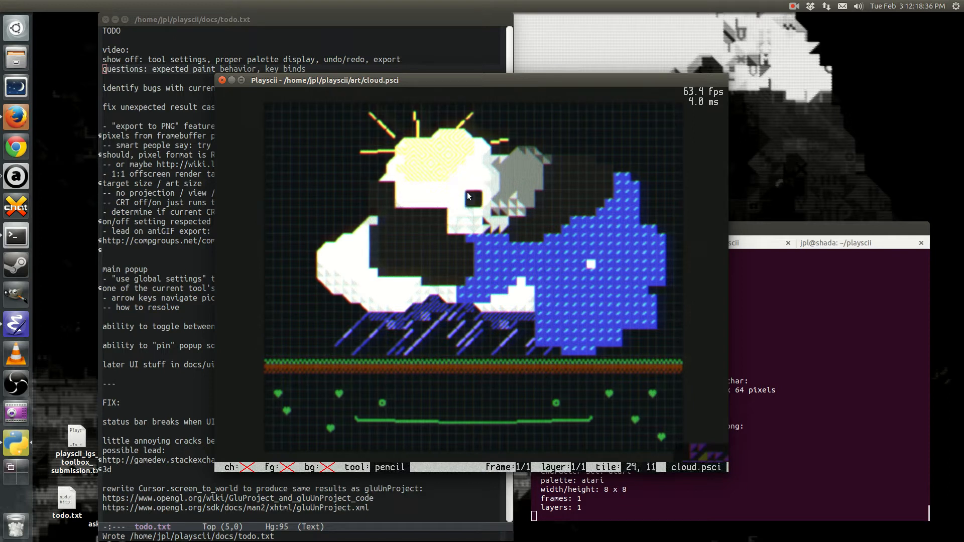
- Enlarge the Pencil brush by three sizes and paint a broad transparent area across the middle of the clouds
{"action": "key", "text": "equal"}
{"action": "key", "text": "equal"}
{"action": "key", "text": "equal"}
{"action": "mouse_move", "coordinate": [476, 199]}
{"action": "left_mouse_down"}
{"action": "mouse_move", "coordinate": [545, 217]}
{"action": "mouse_move", "coordinate": [539, 256]}
{"action": "mouse_move", "coordinate": [581, 302]}
{"action": "mouse_move", "coordinate": [566, 337]}
{"action": "mouse_move", "coordinate": [598, 225]}
{"action": "mouse_move", "coordinate": [562, 268]}
{"action": "mouse_move", "coordinate": [465, 295]}
{"action": "mouse_move", "coordinate": [418, 304]}
{"action": "left_mouse_up"}
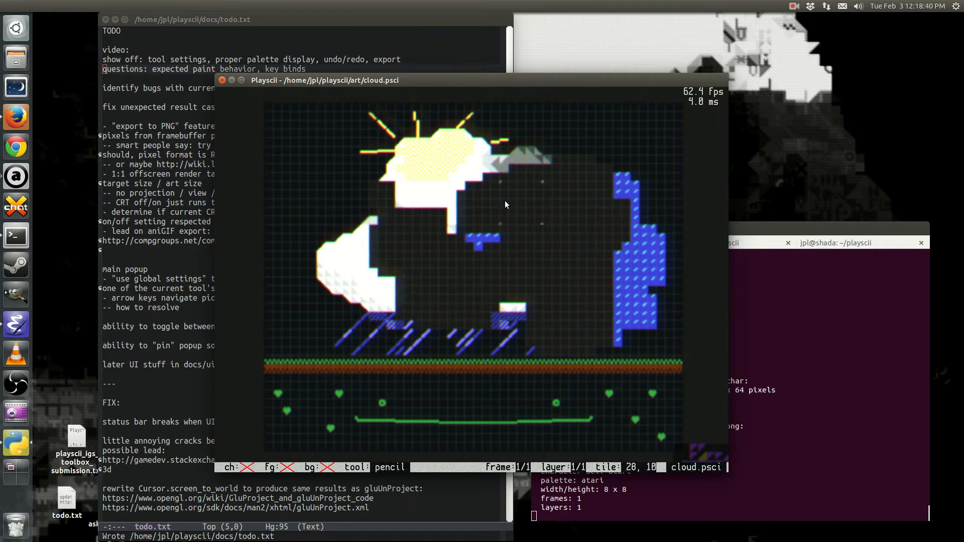
- Reduce the Pencil brush size to 1 and undo the recent strokes over the clouds
{"action": "key", "text": "minus"}
{"action": "key", "text": "minus"}
{"action": "key", "text": "minus"}
{"action": "key", "text": "minus"}
{"action": "key", "text": "ctrl+z"}
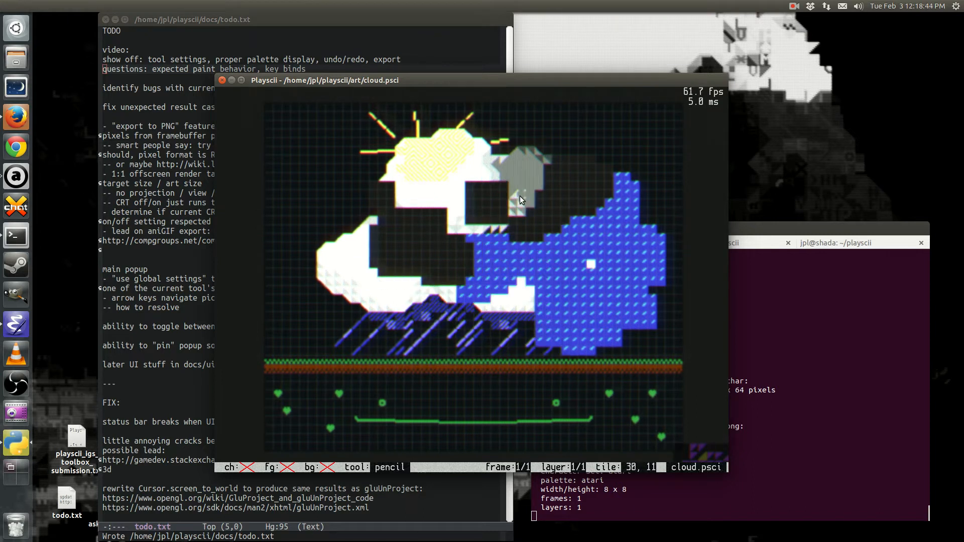
{"action": "key", "text": "ctrl+z"}
{"action": "key", "text": "ctrl+z"}
{"action": "key", "text": "ctrl+z"}
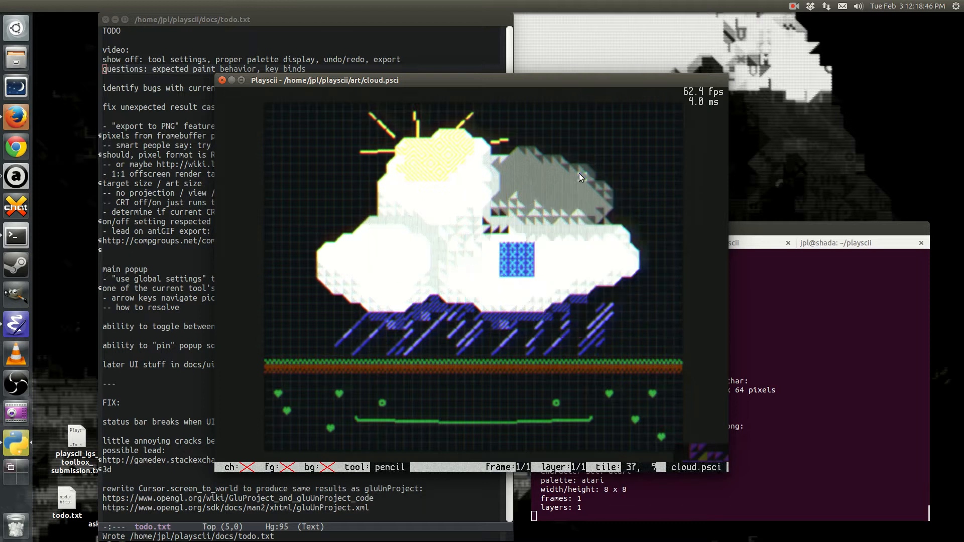
- Step back and forth through the undo history until the clouds are free of the test strokes
{"action": "key", "text": "ctrl+shift+z"}
{"action": "key", "text": "ctrl+shift+z"}
{"action": "key", "text": "ctrl+shift+z"}
{"action": "key", "text": "ctrl+shift+z"}
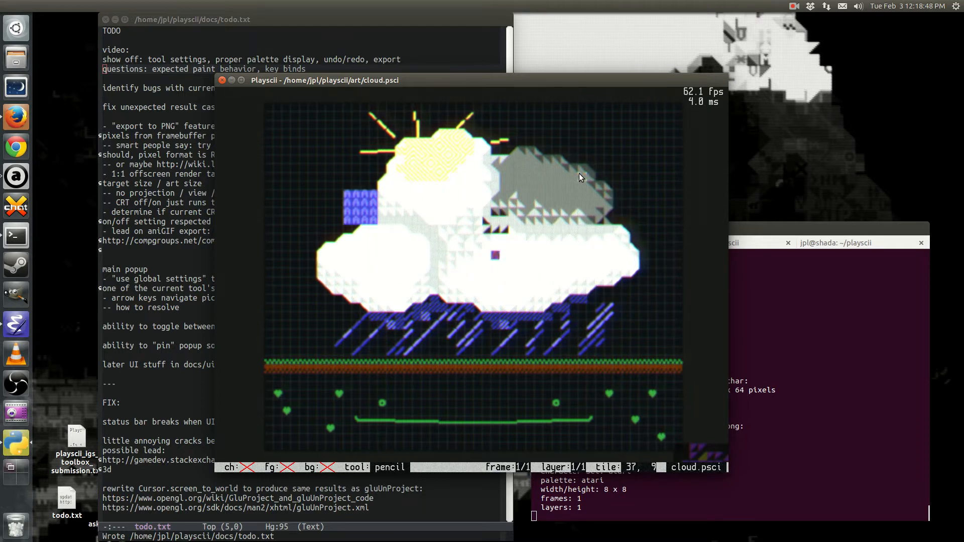
{"action": "key", "text": "ctrl+z"}
{"action": "key", "text": "ctrl+z"}
{"action": "key", "text": "ctrl+z"}
{"action": "key", "text": "ctrl+z"}
{"action": "key", "text": "ctrl+z"}
{"action": "key", "text": "ctrl+z"}
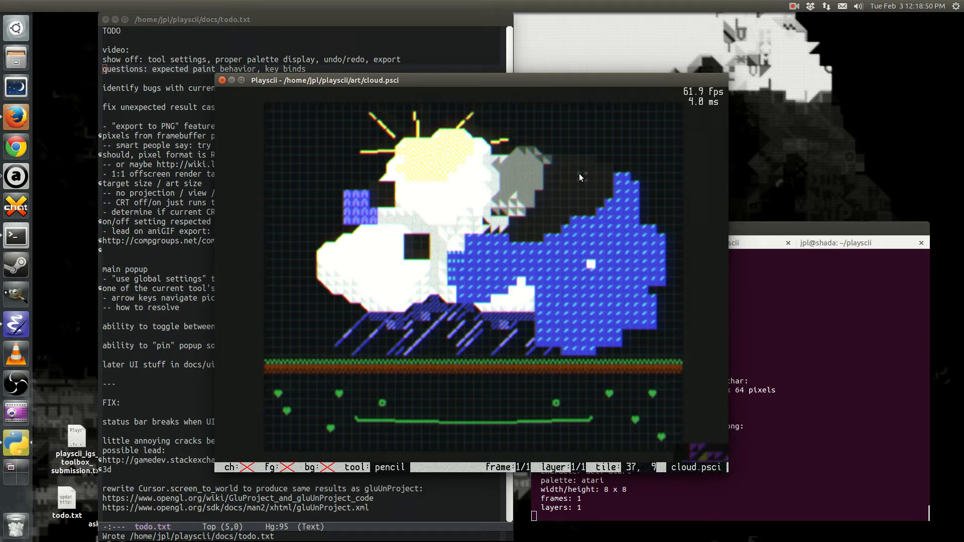
{"action": "key", "text": "ctrl+z"}
{"action": "key", "text": "ctrl+z"}
{"action": "key", "text": "ctrl+z"}
{"action": "key", "text": "ctrl+z"}
{"action": "key", "text": "ctrl+z"}
{"action": "key", "text": "ctrl+z"}
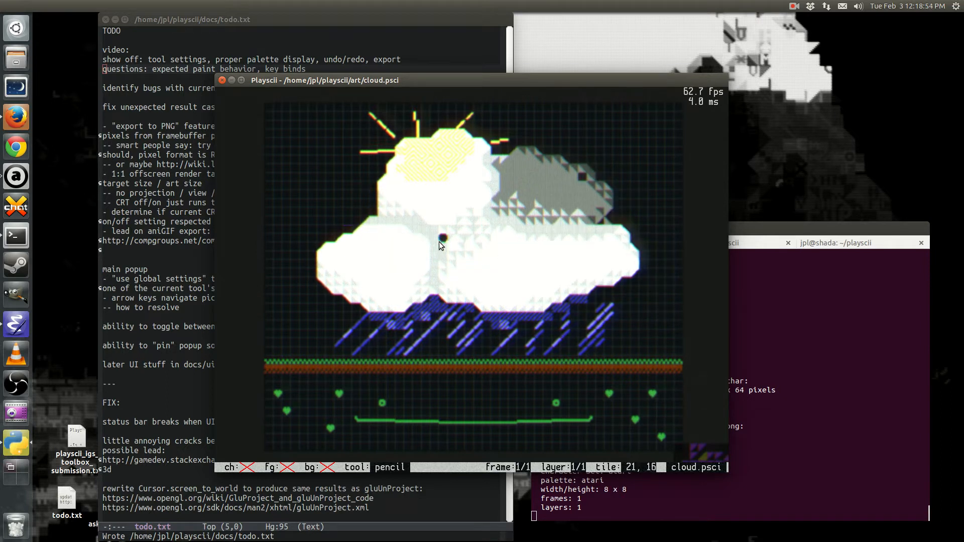
- Switch to the atatest.psci artwork and show its atari character set and color palette
{"action": "key", "text": "space"}
{"action": "key", "text": "ctrl+Tab"}
{"action": "key", "text": "a"}
{"action": "key", "text": "w"}
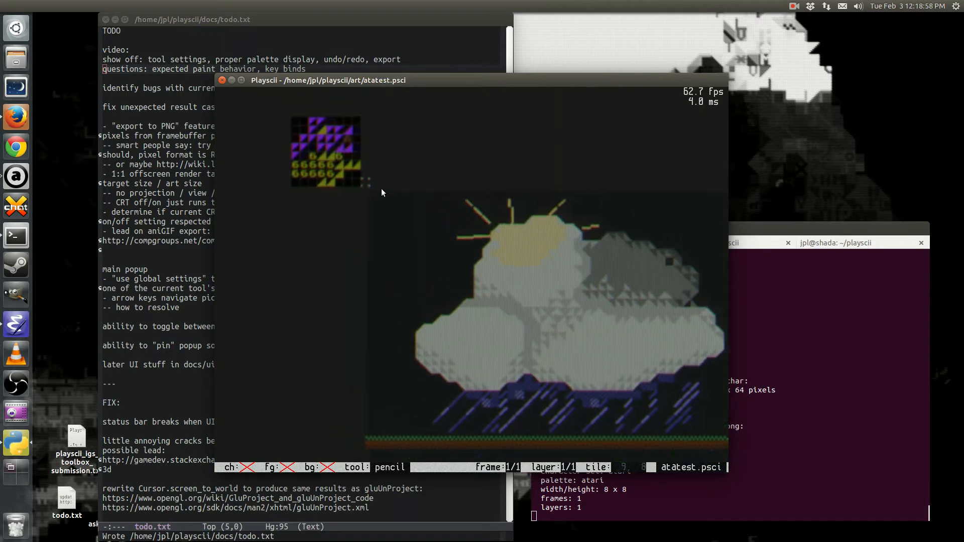
{"action": "key", "text": "space"}
{"action": "key", "text": "space"}
{"action": "left_click", "coordinate": [488, 150]}
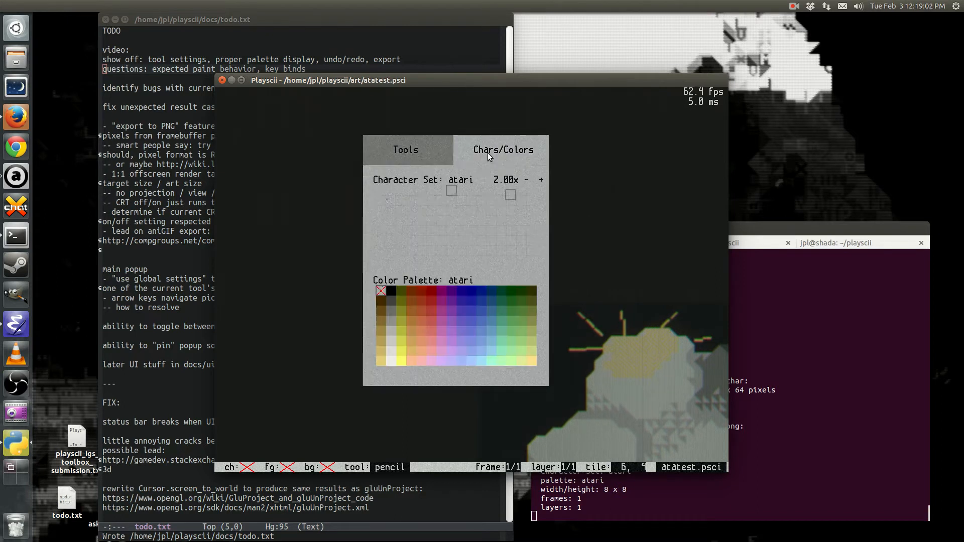
- Choose an orange foreground and a red background from the atari color palette
{"action": "left_click", "coordinate": [394, 303]}
{"action": "left_click", "coordinate": [414, 320]}
{"action": "right_click", "coordinate": [414, 320]}
{"action": "right_click", "coordinate": [431, 301]}
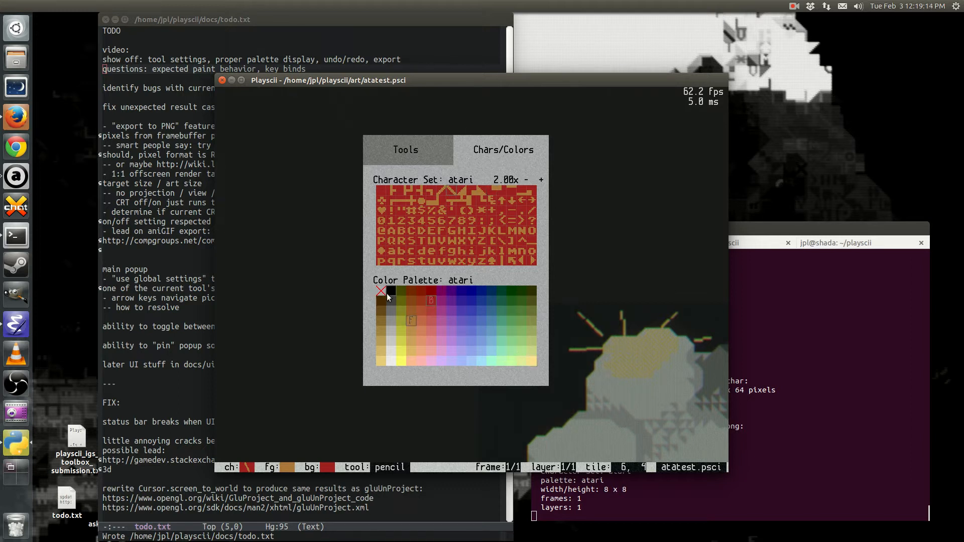
- Switch back to the cloud.psci artwork and show its c64 character set and color palette
{"action": "key", "text": "space"}
{"action": "key", "text": "space"}
{"action": "key", "text": "space"}
{"action": "key", "text": "ctrl+Tab"}
{"action": "key", "text": "space"}
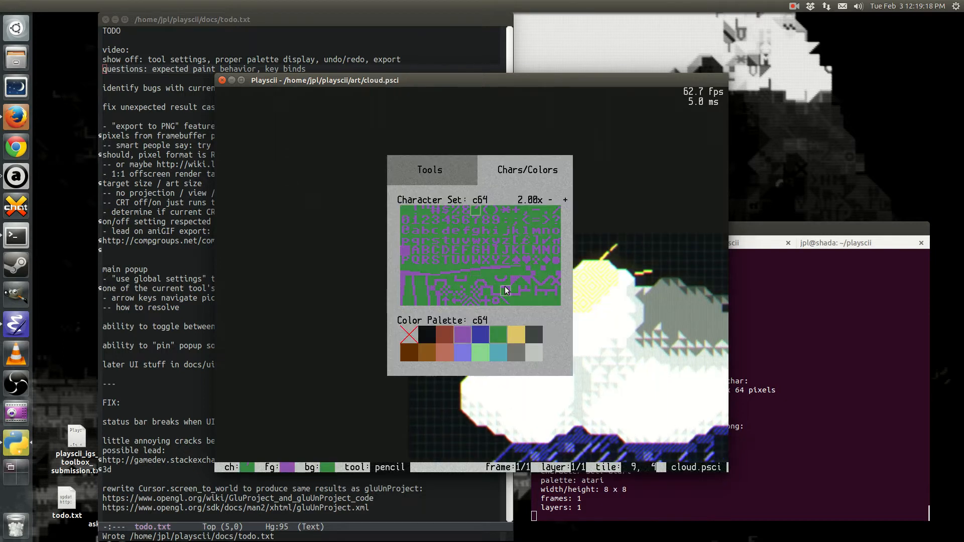
{"action": "key", "text": "d"}
{"action": "key", "text": "s"}
{"action": "key", "text": "space"}
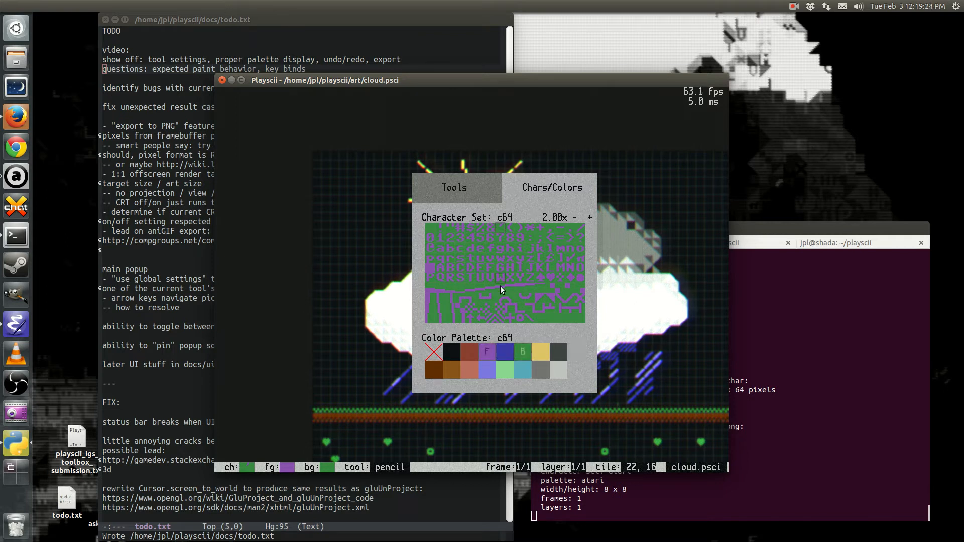
- Set the c64 foreground to dark blue and the background to light blue, and paint one tile on the cloud
{"action": "left_click", "coordinate": [505, 354]}
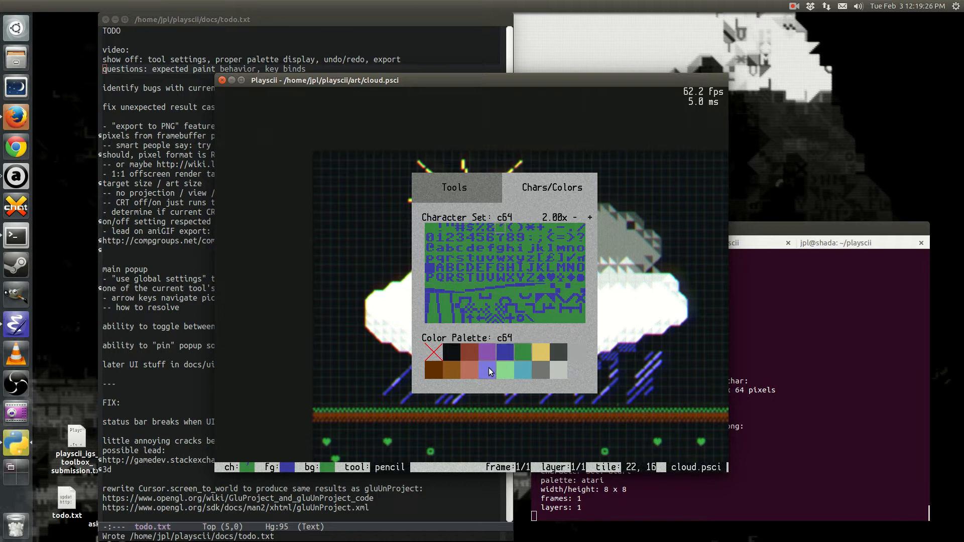
{"action": "right_click", "coordinate": [489, 371]}
{"action": "key", "text": "space"}
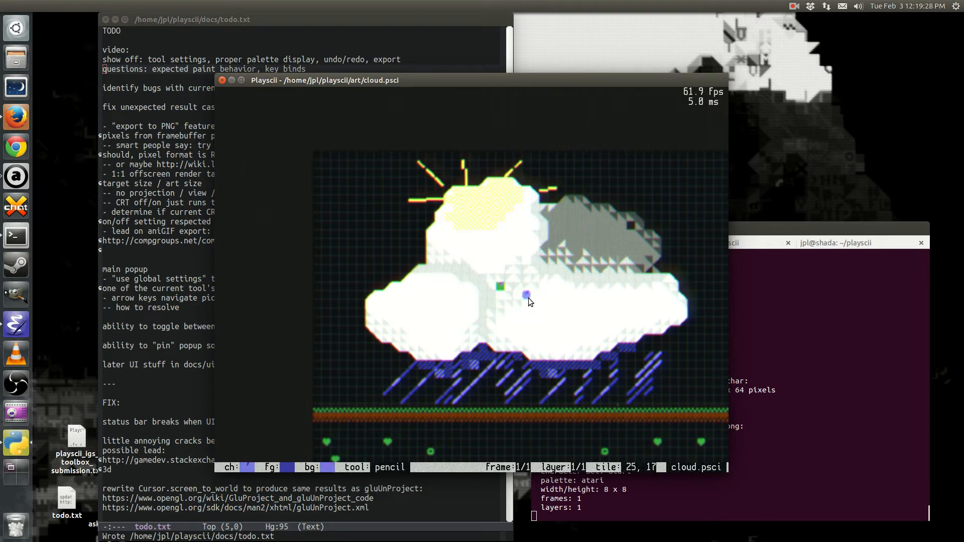
- Set the Pencil brush size to 3 and paint a blue block on the cloud below the sun
{"action": "key", "text": "space"}
{"action": "left_click", "coordinate": [483, 206]}
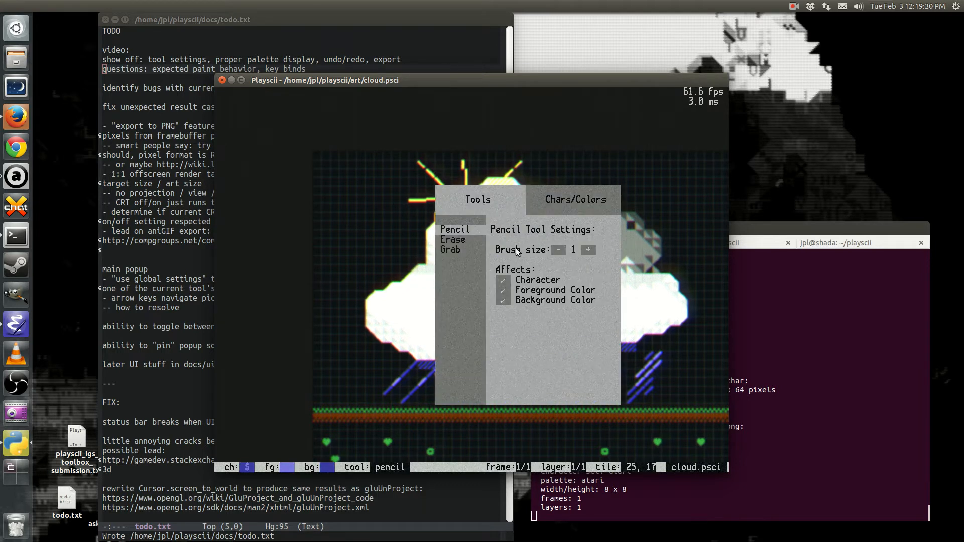
{"action": "left_click", "coordinate": [589, 251]}
{"action": "left_click", "coordinate": [588, 251]}
{"action": "key", "text": "space"}
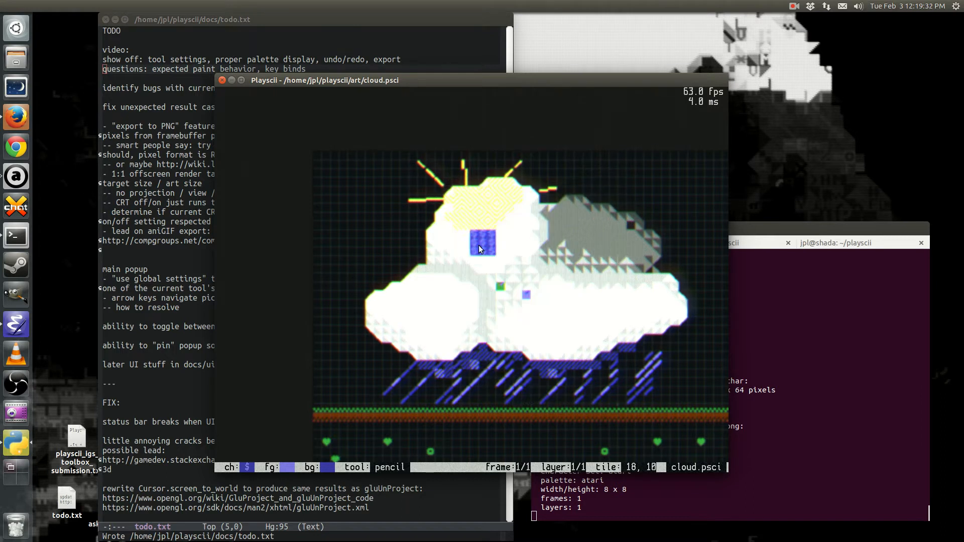
- Set the Pencil brush size to 2
{"action": "key", "text": "space"}
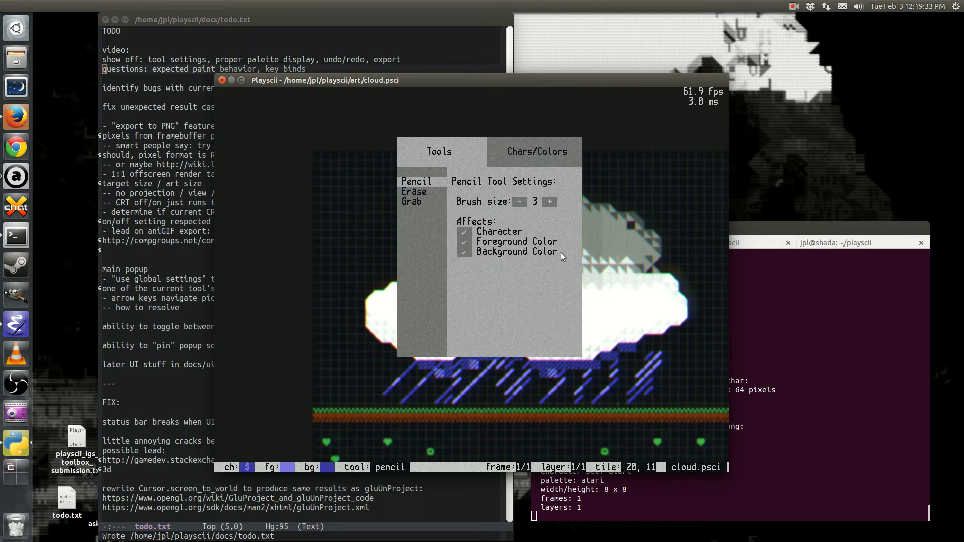
{"action": "left_click", "coordinate": [522, 204]}
{"action": "key", "text": "space"}
{"action": "key", "text": "space"}
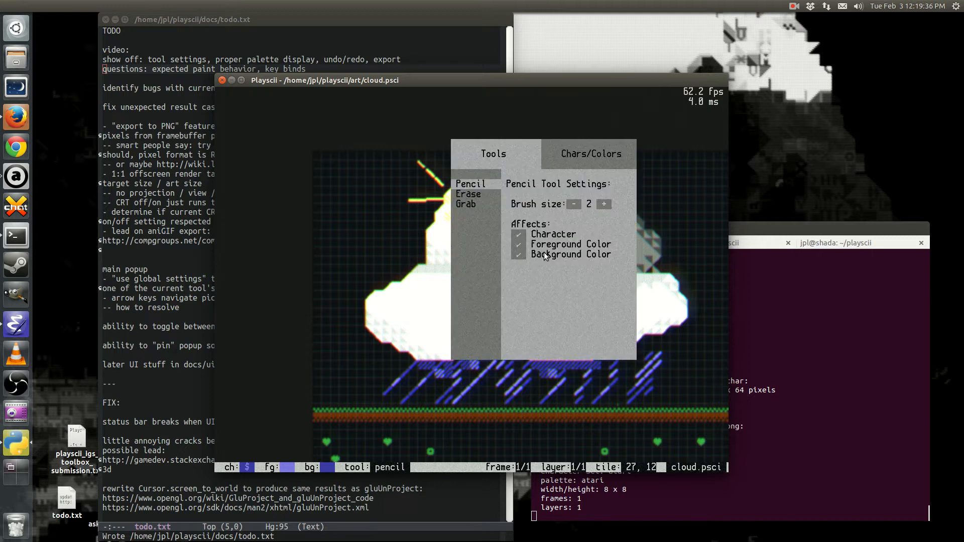
{"action": "key", "text": "space"}
{"action": "key", "text": "s"}
{"action": "key", "text": "d"}
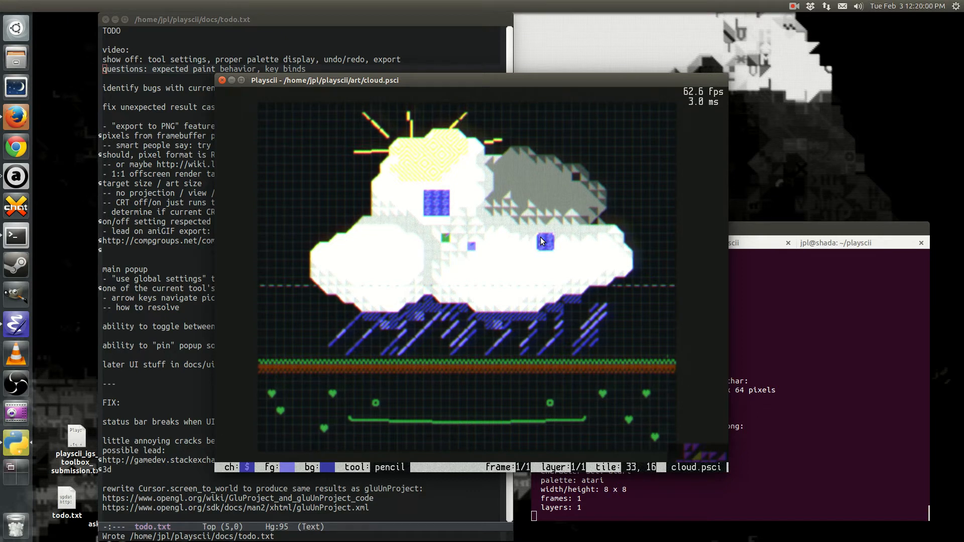
- Undo the test tiles painted on the clouds
{"action": "key", "text": "ctrl+z"}
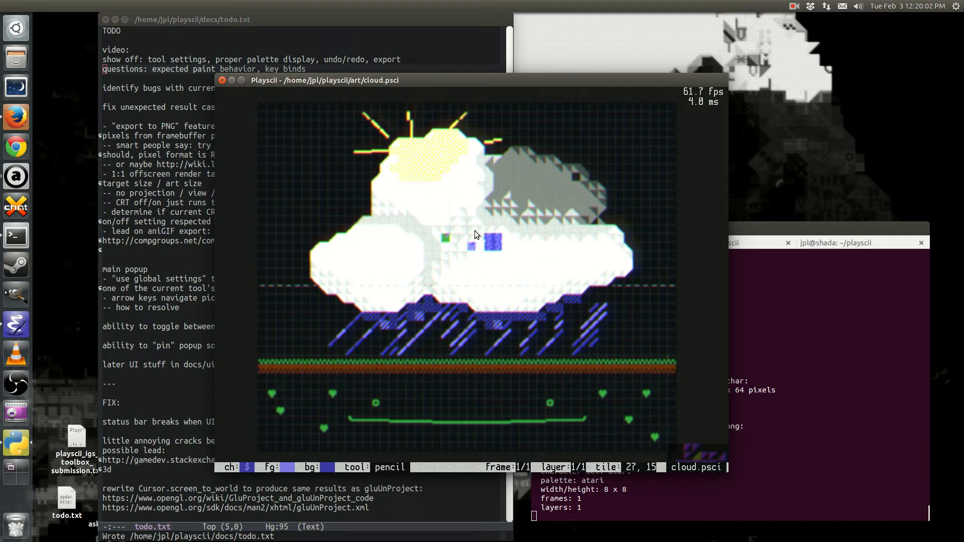
{"action": "key", "text": "ctrl+z"}
{"action": "key", "text": "ctrl+z"}
{"action": "key", "text": "w"}
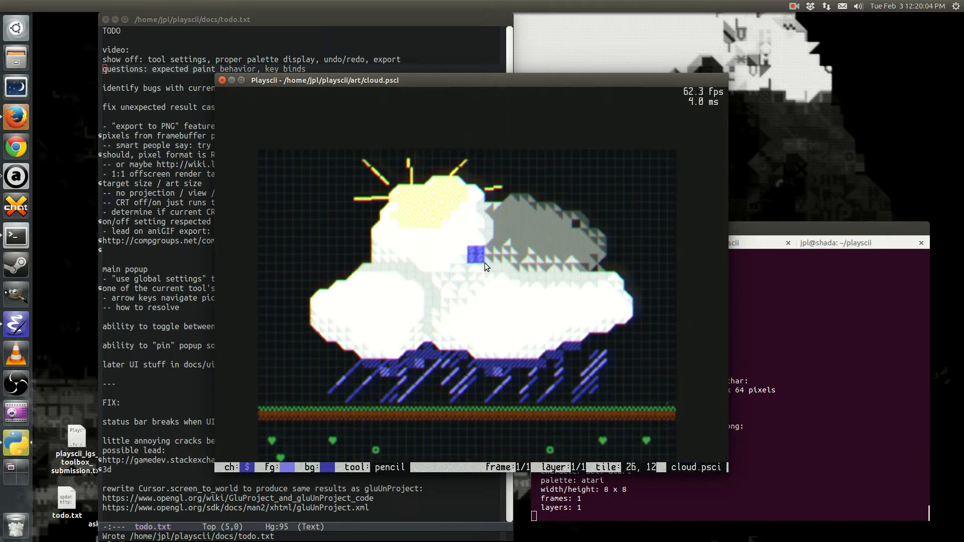
{"action": "key", "text": "s"}
{"action": "key", "text": "d"}
{"action": "key", "text": "w"}
{"action": "key", "text": "a"}
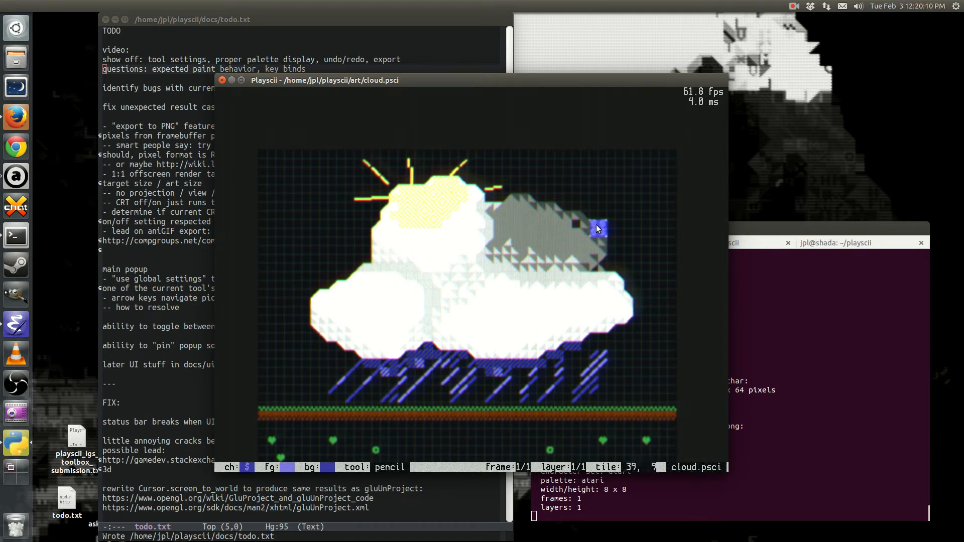
- Export the cloud artwork as a PNG with the console command export
{"action": "key", "text": "grave"}
{"action": "type", "text": "expo"}
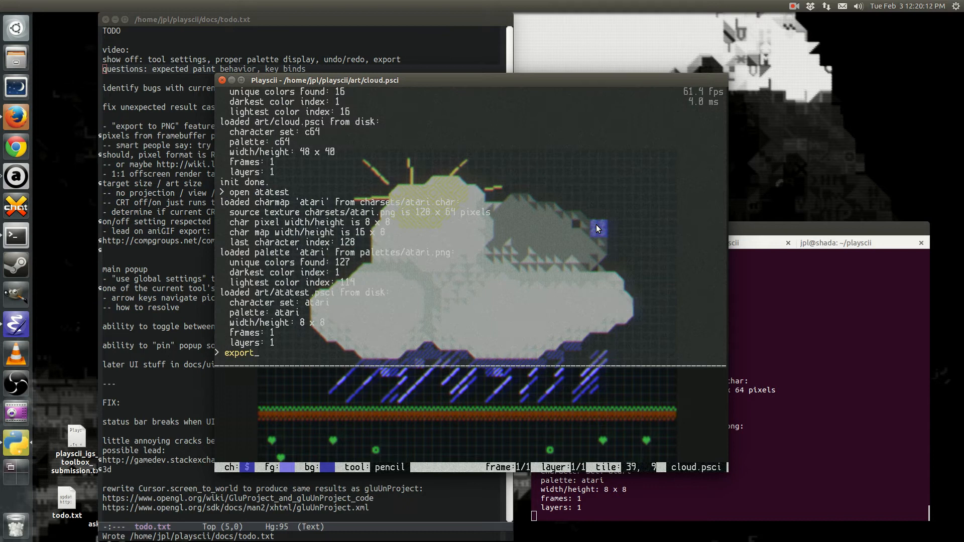
{"action": "type", "text": "rt"}
{"action": "key", "text": "Return"}
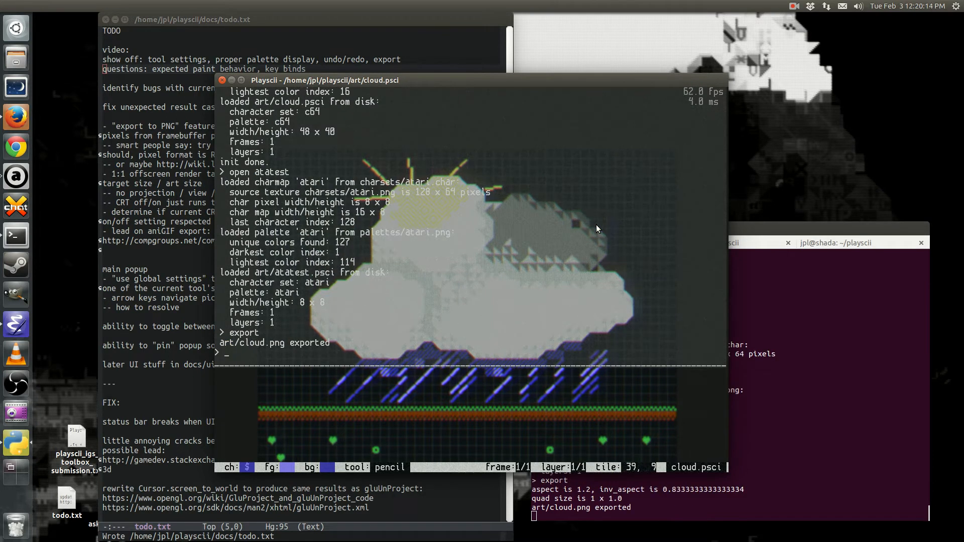
- Switch to the terminal, open the exported image with feh art/cloud.png, and move and enlarge the viewer window
{"action": "left_click", "coordinate": [827, 244]}
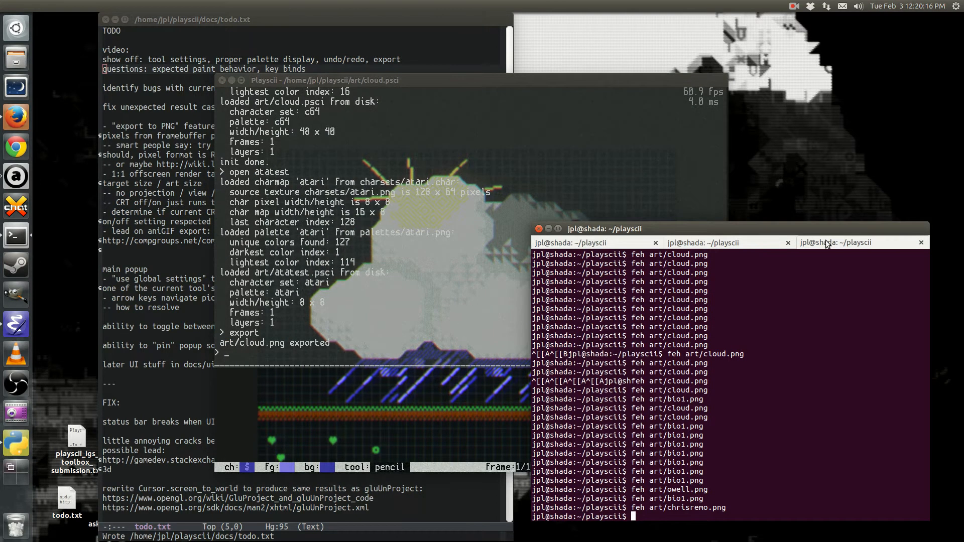
{"action": "key", "text": "Up"}
{"action": "key", "text": "Up"}
{"action": "key", "text": "Up"}
{"action": "key", "text": "Down"}
{"action": "key", "text": "Up"}
{"action": "key", "text": "Up"}
{"action": "key", "text": "Up"}
{"action": "key", "text": "Return"}
{"action": "left_click_drag", "start_coordinate": [801, 110], "coordinate": [458, 226], "text": "alt"}
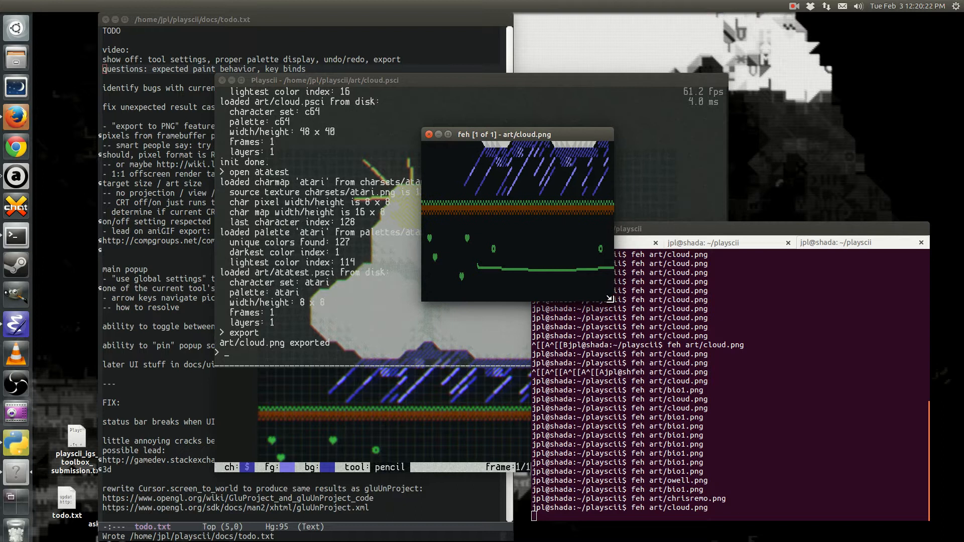
{"action": "left_click_drag", "start_coordinate": [610, 299], "coordinate": [762, 385]}
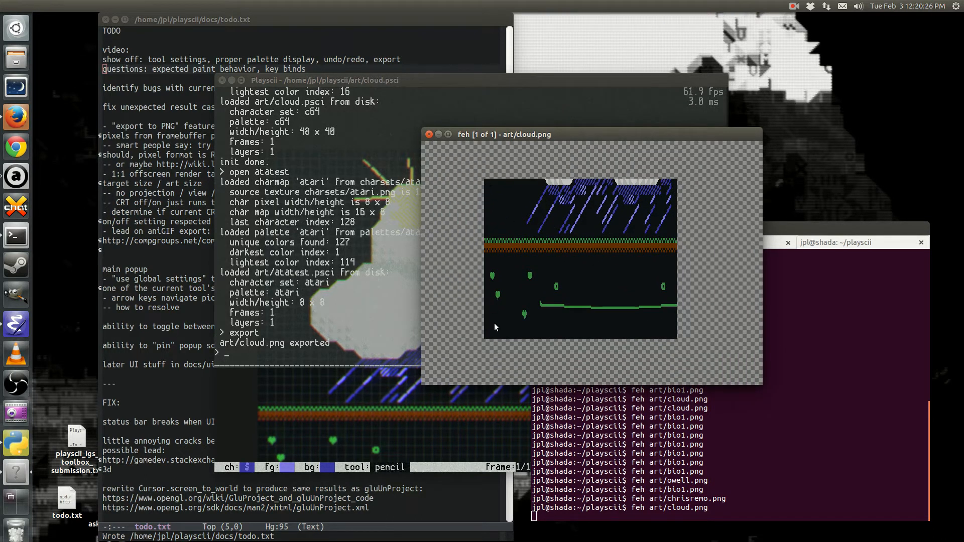
- Return to Playscii, close the console and compare the full artwork with the exported image in feh
{"action": "left_click", "coordinate": [332, 190]}
{"action": "key", "text": "grave"}
{"action": "key", "text": "s"}
{"action": "key", "text": "d"}
{"action": "key", "text": "w"}
{"action": "key", "text": "a"}
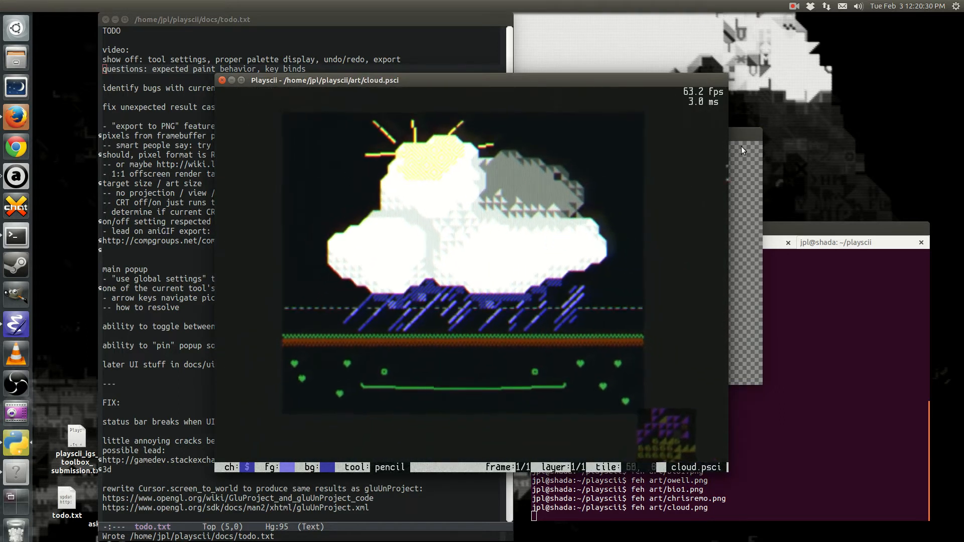
{"action": "left_click", "coordinate": [743, 134]}
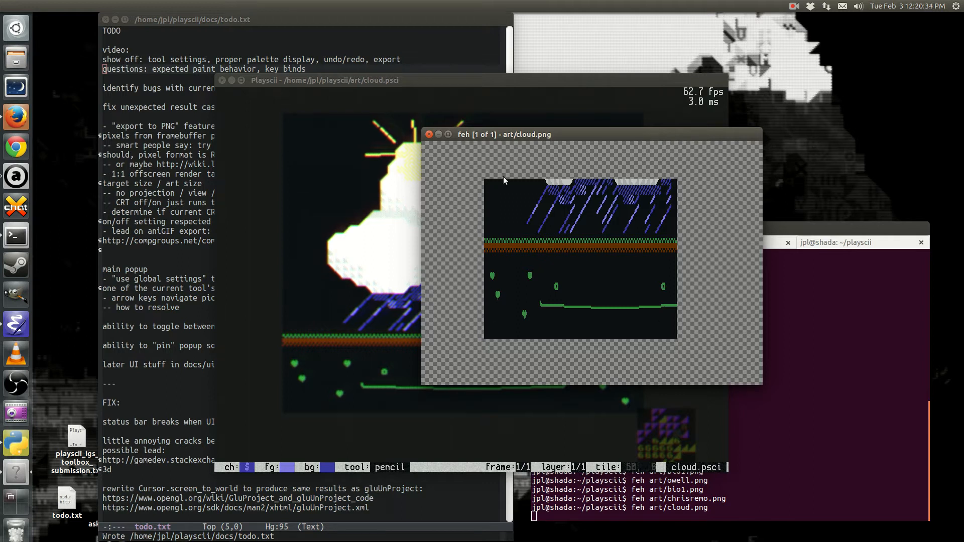
- Switch to the text editor and open the playscii.py buffer
{"action": "left_click", "coordinate": [226, 46]}
{"action": "key", "text": "ctrl+x"}
{"action": "type", "text": "bplayscii.py"}
{"action": "key", "text": "Return"}
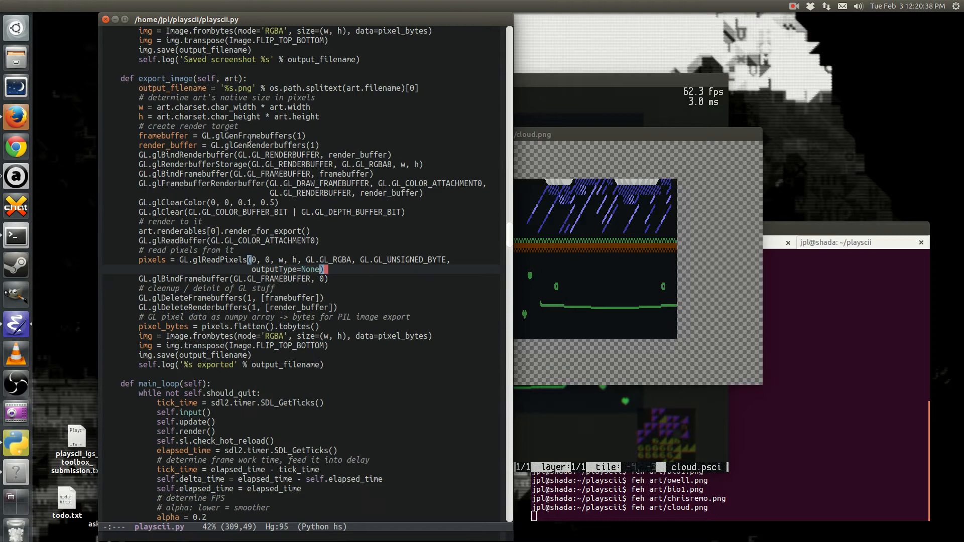
- Compare the export_image code with the exported cloud image, and switch the text editor to the renderable.py buffer
{"action": "left_click", "coordinate": [285, 201]}
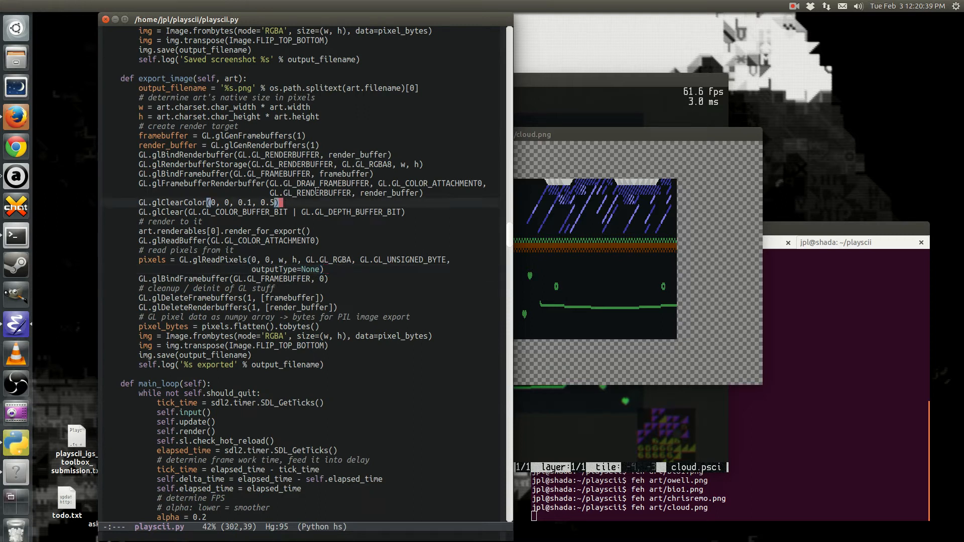
{"action": "left_click", "coordinate": [531, 131]}
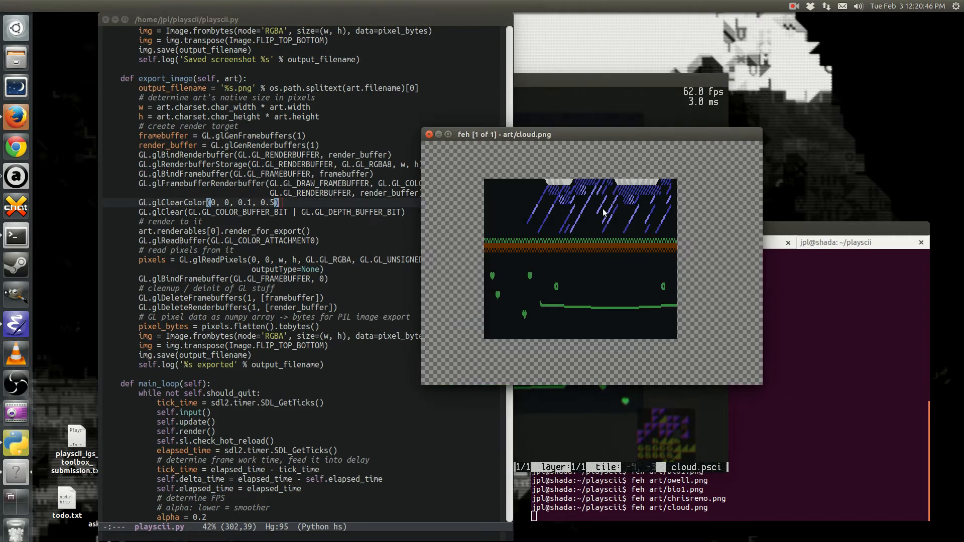
{"action": "left_click", "coordinate": [320, 201]}
{"action": "key", "text": "ctrl+x"}
{"action": "type", "text": "brenderable.py"}
{"action": "key", "text": "Return"}
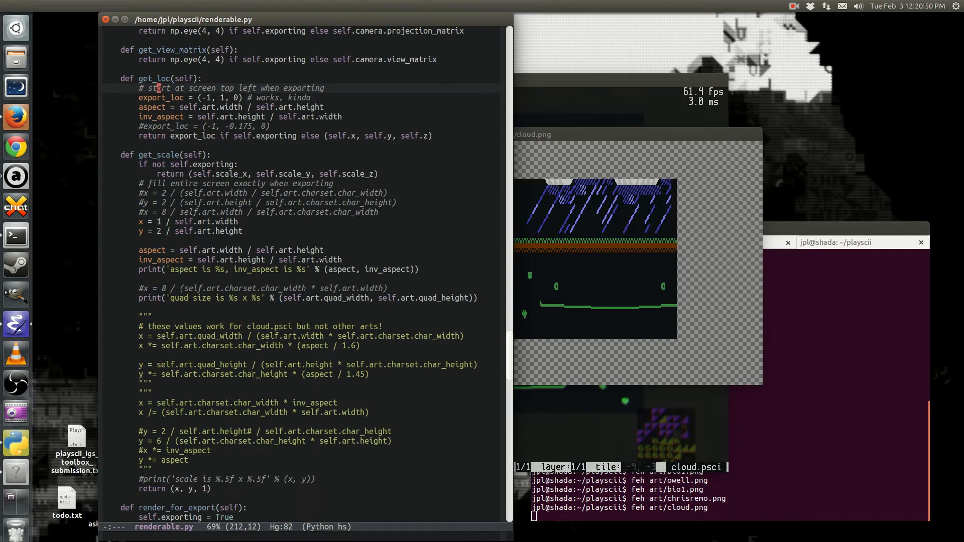
- Examine the export location, aspect and scale calculations in the get_loc and get_scale functions
{"action": "scroll", "coordinate": [324, 262], "scroll_direction": "down", "scroll_amount": 1}
{"action": "left_click", "coordinate": [325, 260]}
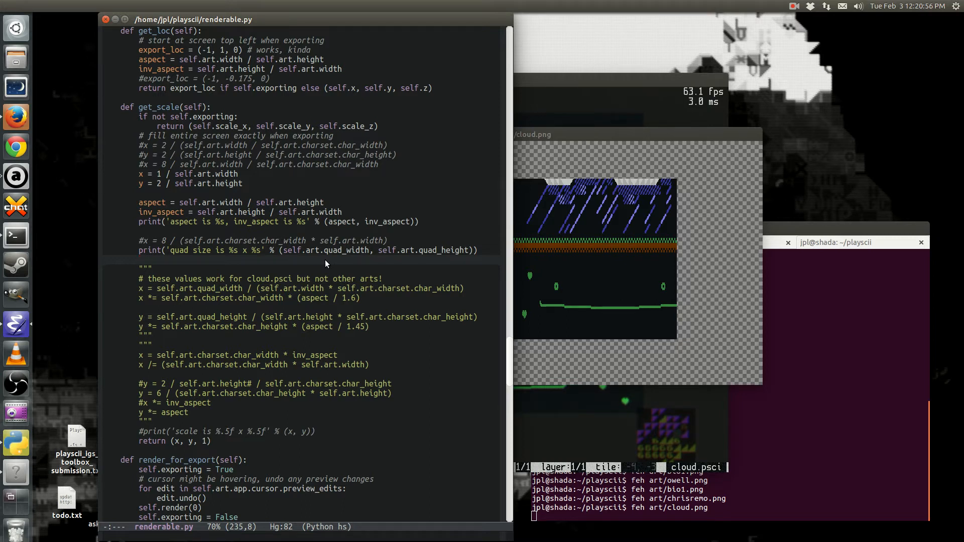
{"action": "double_click", "coordinate": [394, 237]}
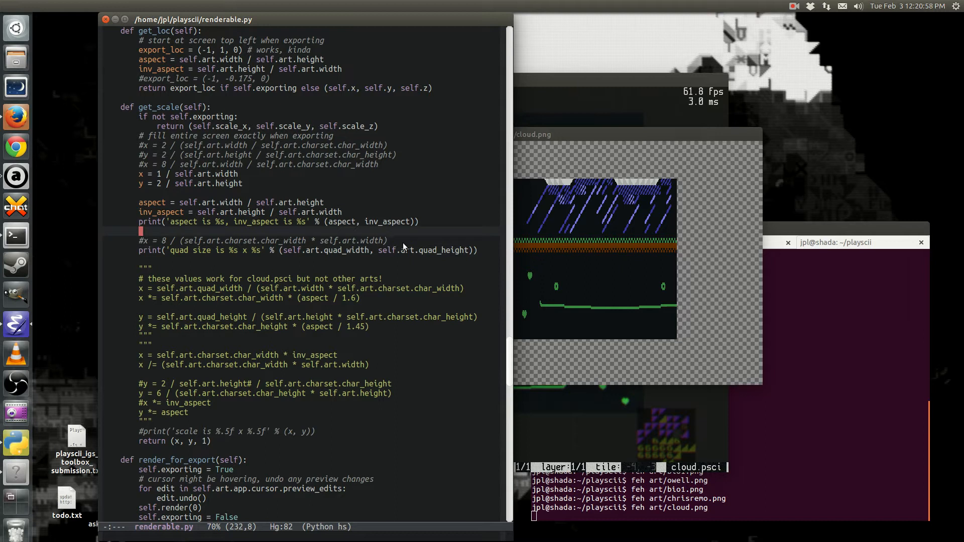
{"action": "left_click", "coordinate": [426, 222]}
{"action": "left_click", "coordinate": [406, 210]}
{"action": "left_click", "coordinate": [385, 200]}
{"action": "left_click", "coordinate": [352, 189]}
{"action": "left_click", "coordinate": [405, 209]}
{"action": "left_click", "coordinate": [405, 200]}
{"action": "left_click", "coordinate": [454, 224]}
{"action": "left_click", "coordinate": [441, 233]}
{"action": "left_click", "coordinate": [435, 219]}
{"action": "left_click", "coordinate": [421, 210]}
{"action": "left_click", "coordinate": [406, 201]}
{"action": "left_click", "coordinate": [392, 197]}
{"action": "left_click", "coordinate": [447, 217]}
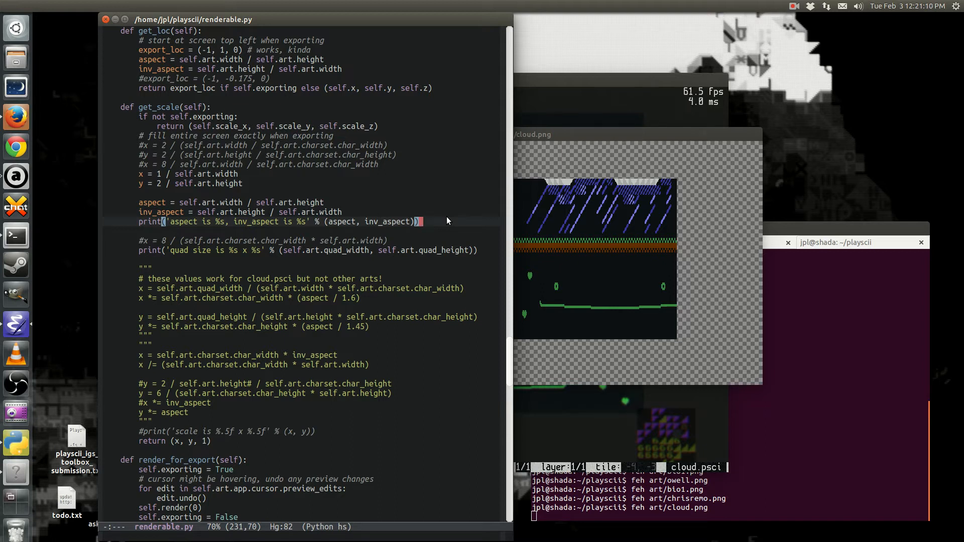
- Bring the feh viewer with art/cloud.png forward, shift the image slightly and close the viewer
{"action": "left_click", "coordinate": [544, 137]}
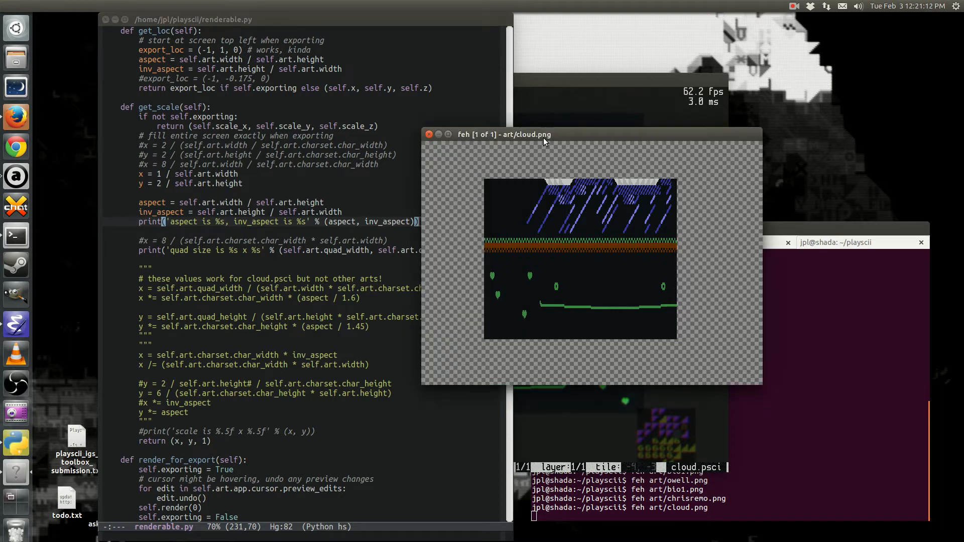
{"action": "mouse_move", "coordinate": [576, 256]}
{"action": "left_mouse_down"}
{"action": "mouse_move", "coordinate": [581, 269]}
{"action": "mouse_move", "coordinate": [581, 258]}
{"action": "left_mouse_up"}
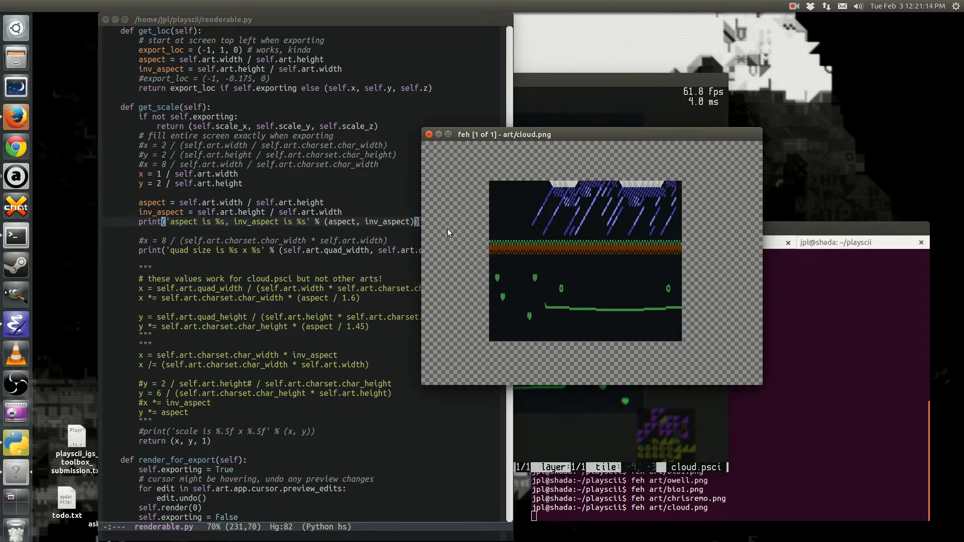
{"action": "key", "text": "q"}
- Switch the text editor to the todo.txt buffer and go to the video questions about paint behavior and key binds
{"action": "left_click", "coordinate": [360, 182]}
{"action": "key", "text": "ctrl+x"}
{"action": "type", "text": "btodo.txt"}
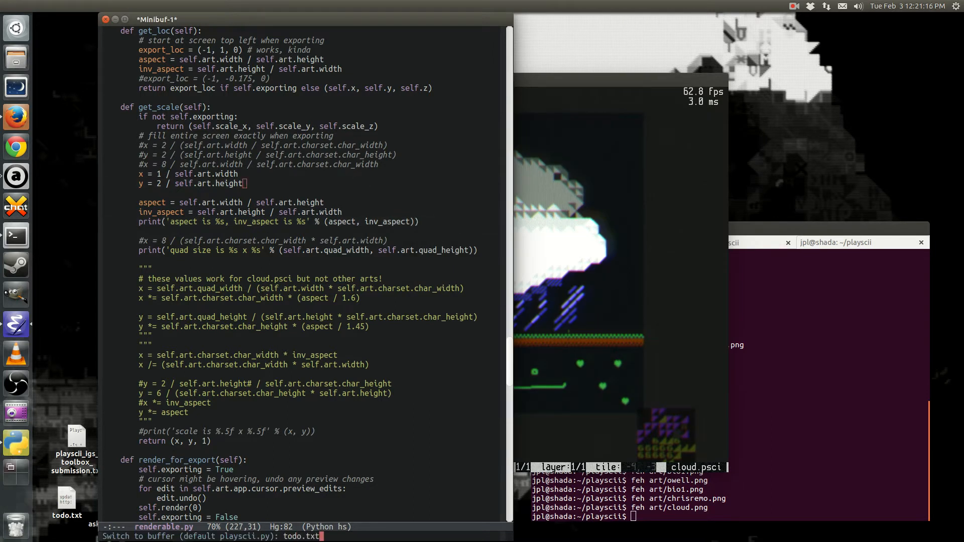
{"action": "key", "text": "Return"}
{"action": "left_click", "coordinate": [331, 66]}
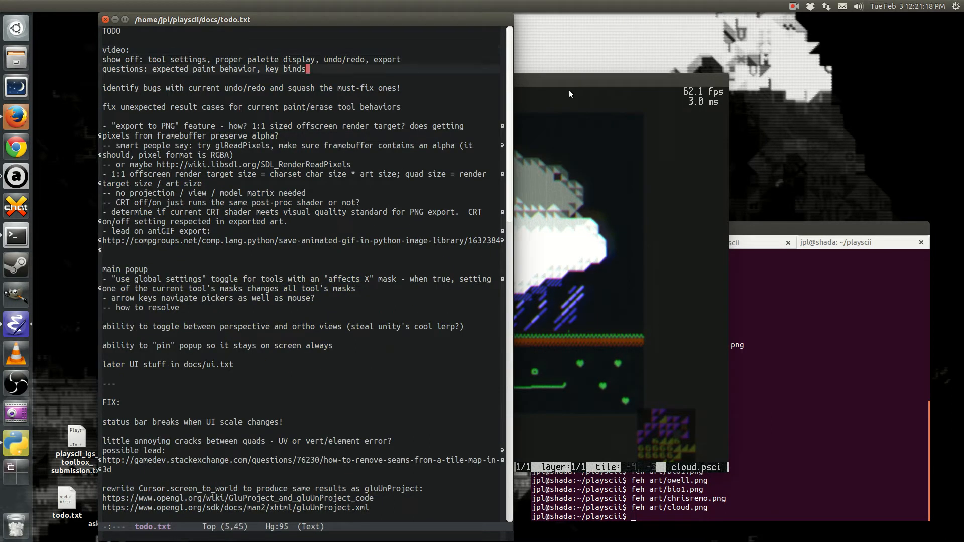
- Switch to Playscii and look through the popup's tool settings and its character and color choices
{"action": "left_click", "coordinate": [586, 80]}
{"action": "key", "text": "space"}
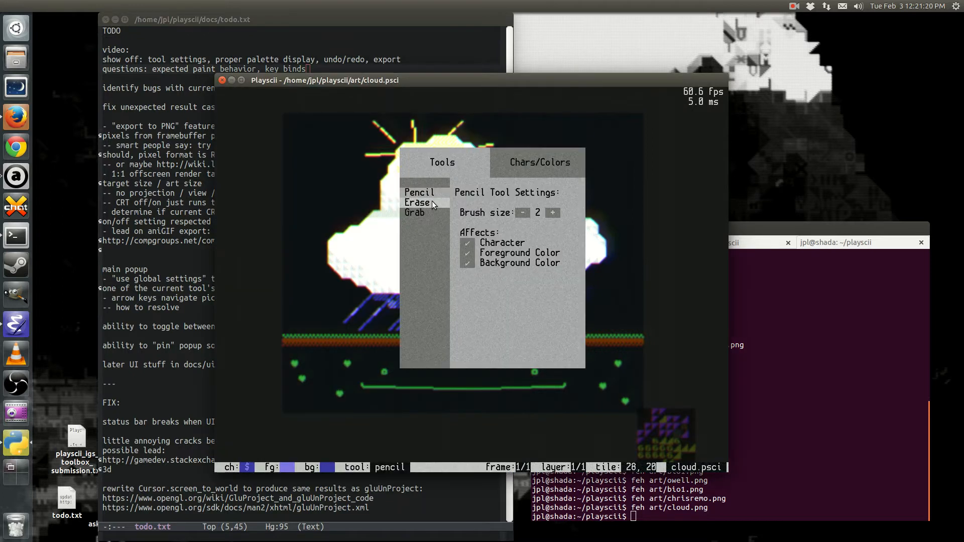
{"action": "left_click", "coordinate": [541, 163]}
{"action": "left_click", "coordinate": [475, 163]}
{"action": "key", "text": "space"}
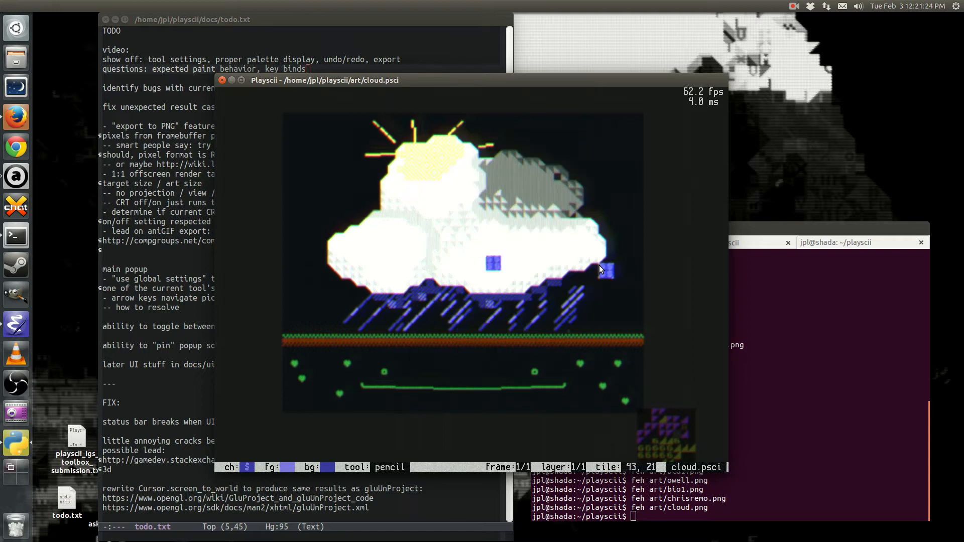
- Undo the last pencil mark and paint a blue block on the cloud with the brush enlarged to size 4
{"action": "key", "text": "ctrl+z"}
{"action": "key", "text": "w"}
{"action": "key", "text": "d"}
{"action": "key", "text": "s"}
{"action": "key", "text": "a"}
{"action": "key", "text": "equal"}
{"action": "key", "text": "equal"}
{"action": "key", "text": "w"}
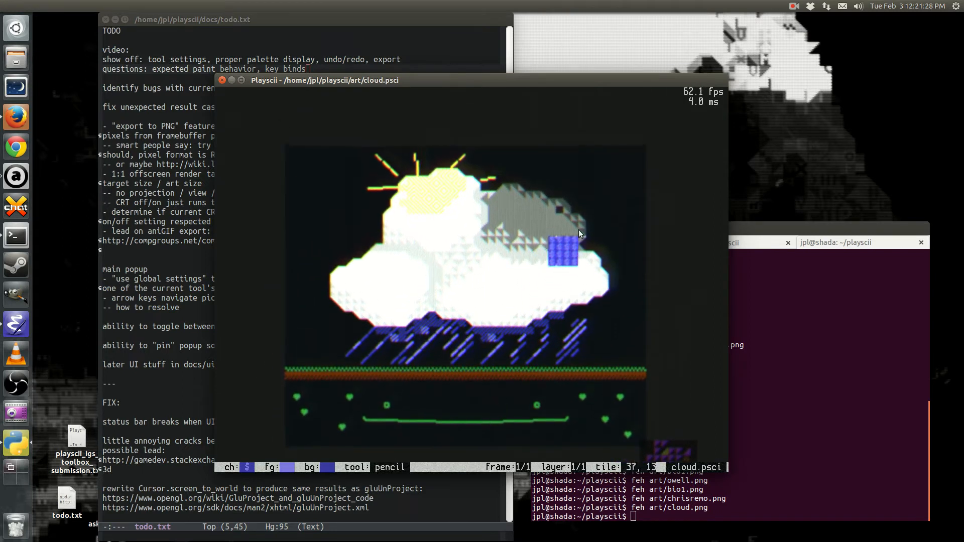
- Select the Erase tool, toggle its Character setting and enlarge its brush to size 6
{"action": "key", "text": "space"}
{"action": "left_click", "coordinate": [476, 194]}
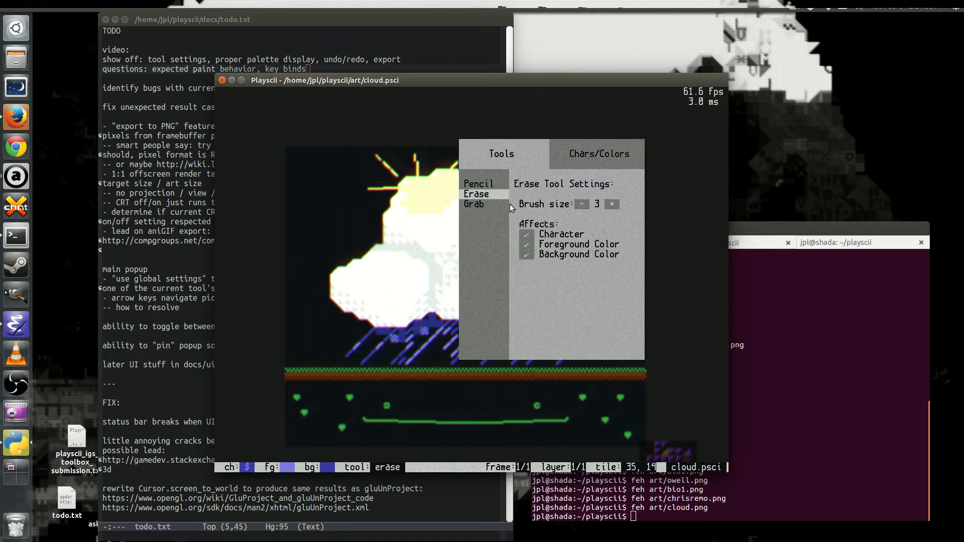
{"action": "left_click", "coordinate": [527, 235]}
{"action": "key", "text": "space"}
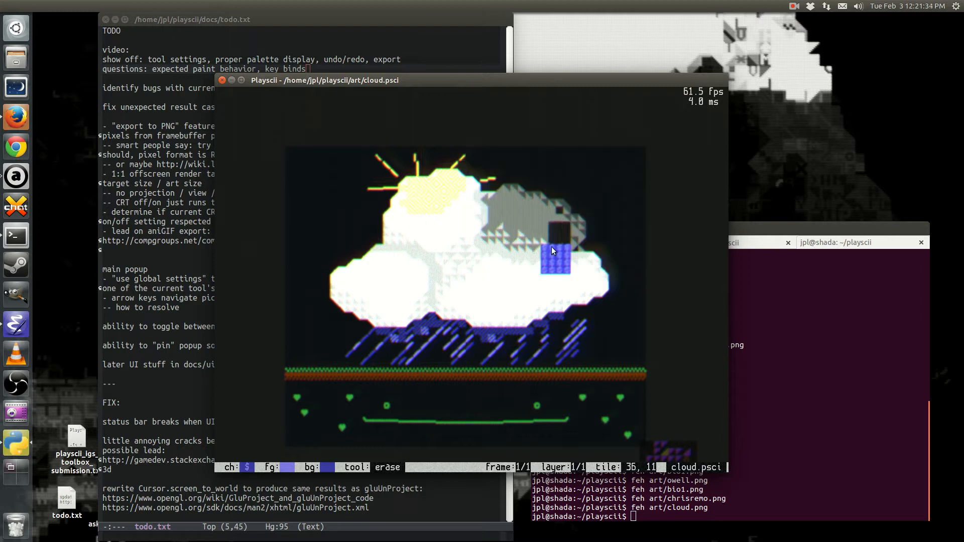
{"action": "key", "text": "equal"}
{"action": "key", "text": "equal"}
{"action": "key", "text": "equal"}
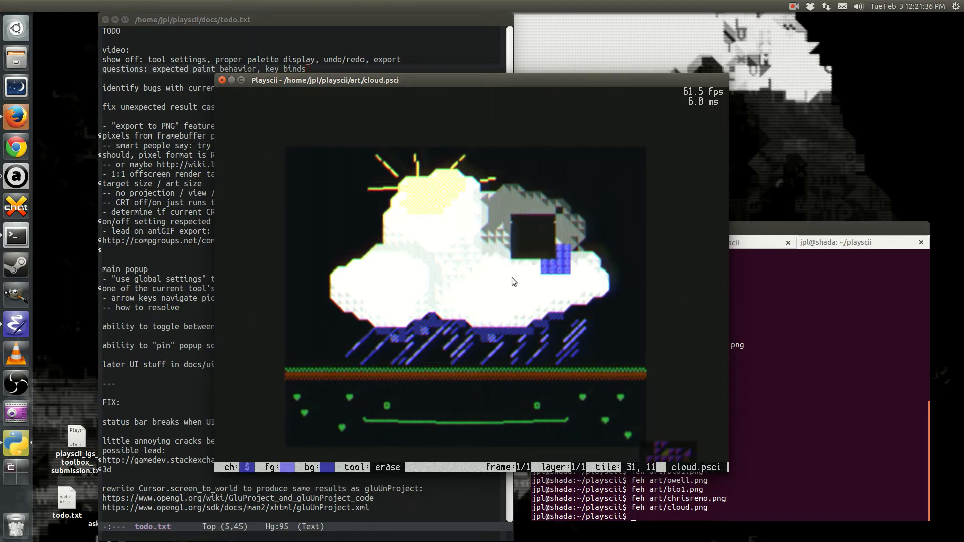
- Erase a square block from the left part of the cloud and switch back to the Pencil tool
{"action": "key", "text": "a"}
{"action": "key", "text": "x"}
{"action": "key", "text": "x"}
{"action": "key", "text": "s"}
{"action": "key", "text": "d"}
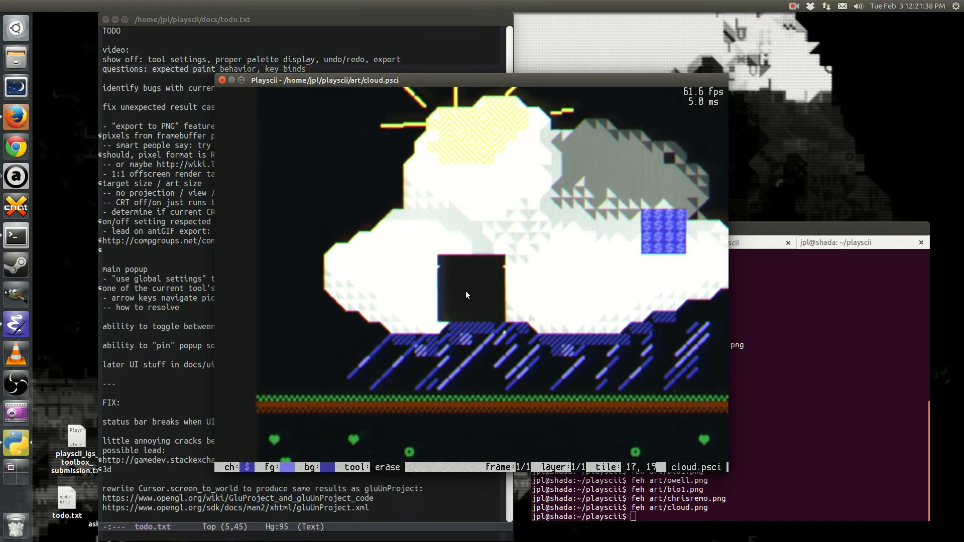
{"action": "key", "text": "z"}
{"action": "key", "text": "a"}
{"action": "key", "text": "w"}
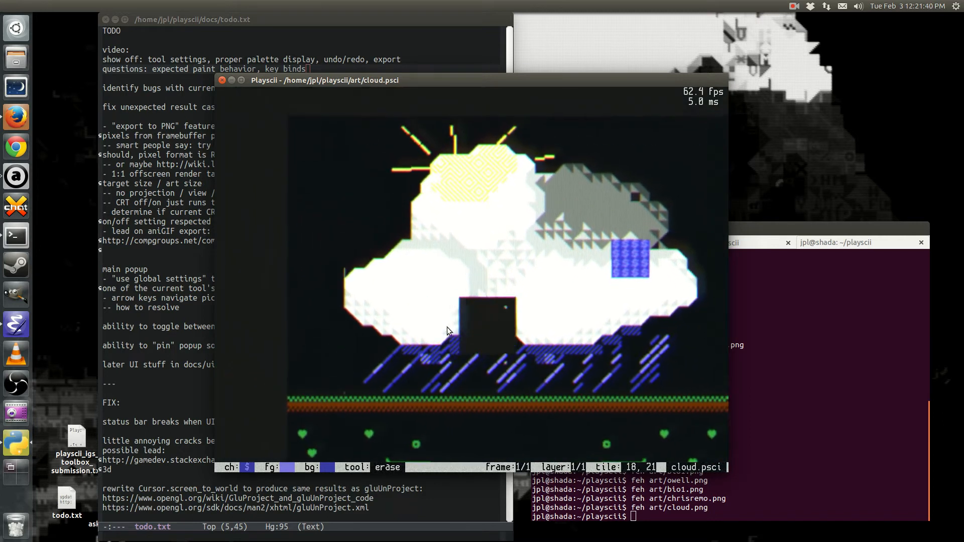
{"action": "key", "text": "d"}
{"action": "key", "text": "s"}
{"action": "key", "text": "a"}
{"action": "key", "text": "w"}
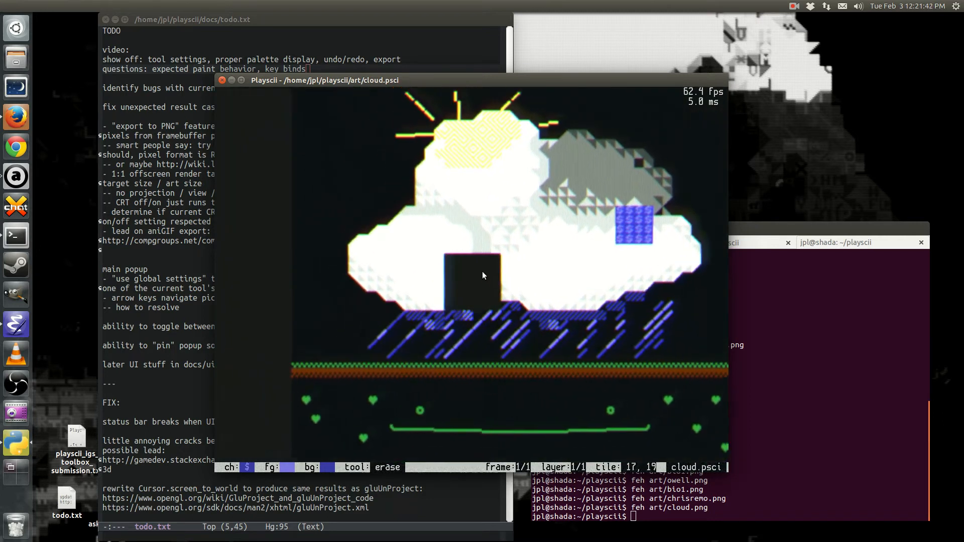
{"action": "key", "text": "Tab"}
{"action": "left_click", "coordinate": [391, 186]}
{"action": "key", "text": "Tab"}
- Move the pencil cursor tile by tile across the cloud and stamp a blue block on its white part
{"action": "key", "text": "d"}
{"action": "key", "text": "a"}
{"action": "key", "text": "d"}
{"action": "key", "text": "w"}
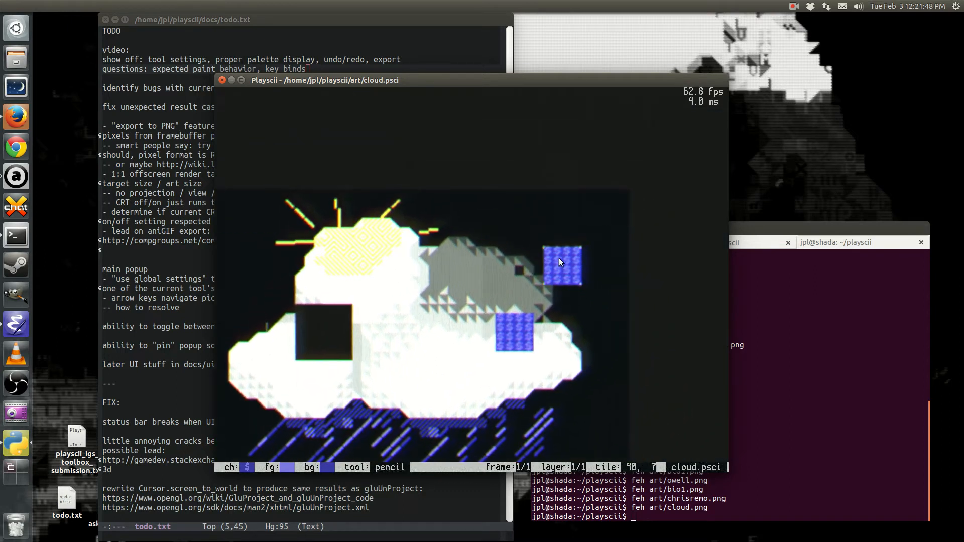
{"action": "key", "text": "a"}
{"action": "key", "text": "s"}
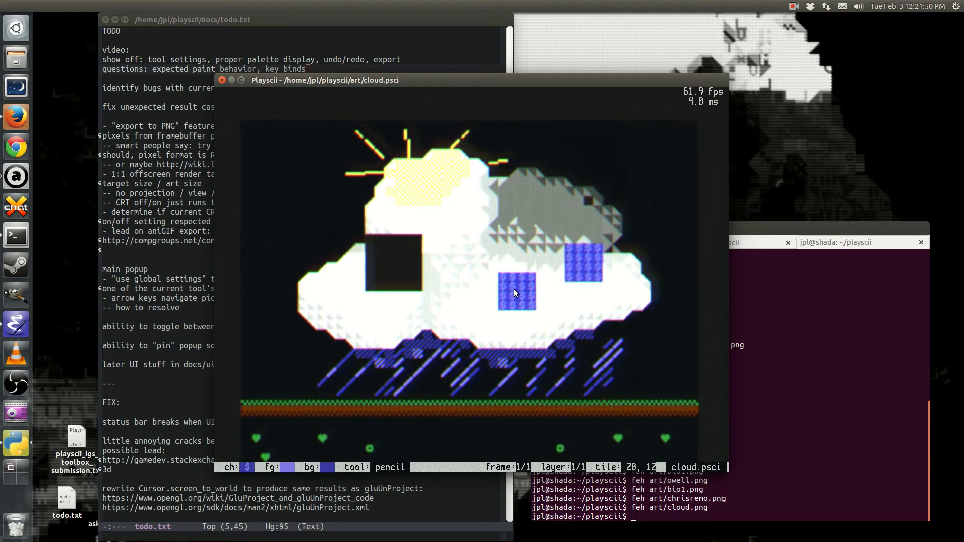
{"action": "key", "text": "Right"}
{"action": "key", "text": "Right"}
{"action": "key", "text": "Right"}
{"action": "key", "text": "Right"}
{"action": "key", "text": "Up"}
{"action": "key", "text": "Up"}
{"action": "key", "text": "Up"}
{"action": "key", "text": "Up"}
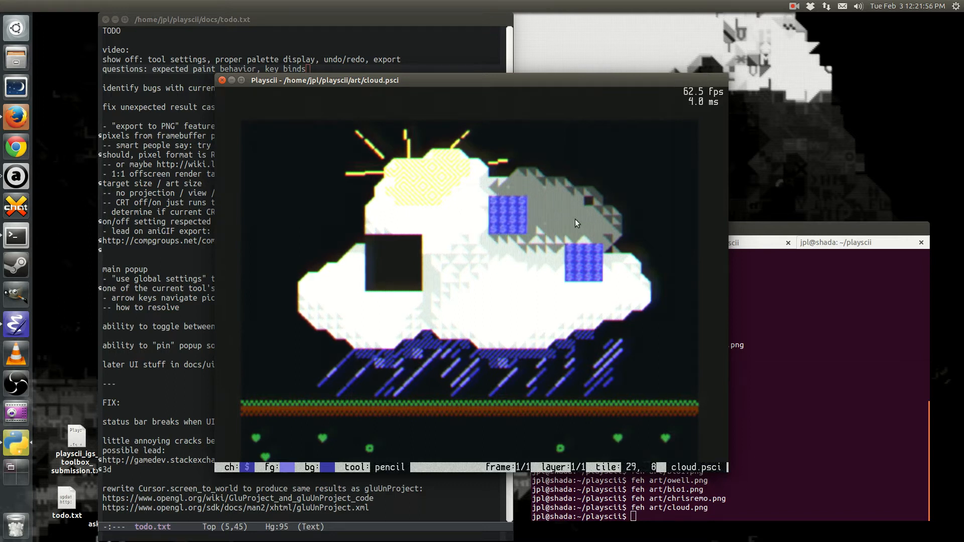
{"action": "left_click_drag", "start_coordinate": [543, 347], "coordinate": [503, 306]}
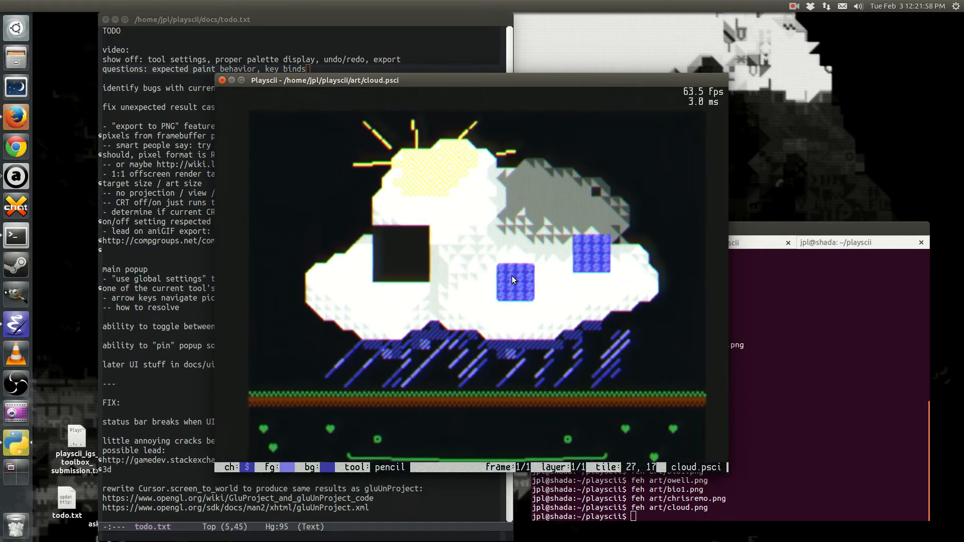
- Turn off the pencil's Character setting and recolour the grey cloud blue while keeping its characters
{"action": "key", "text": "space"}
{"action": "left_click", "coordinate": [489, 260]}
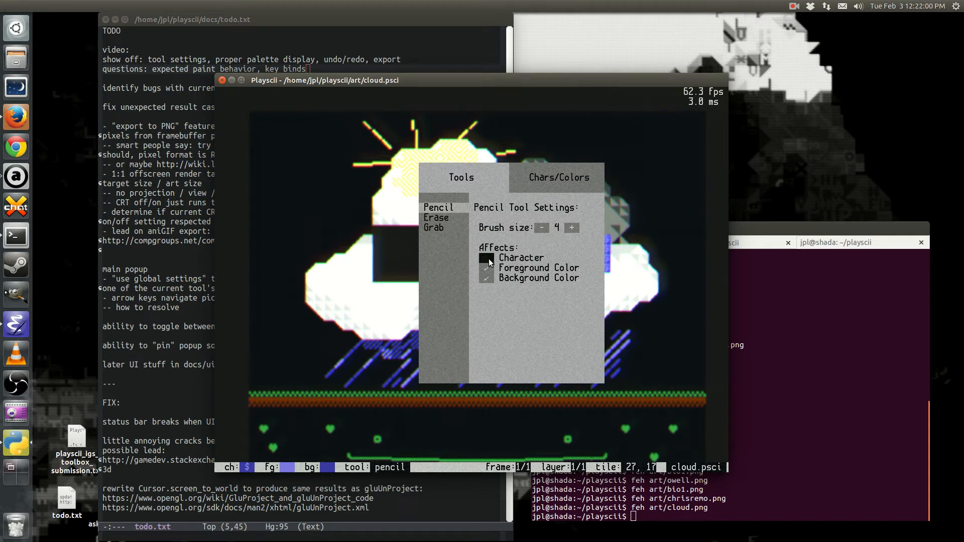
{"action": "key", "text": "space"}
{"action": "mouse_move", "coordinate": [562, 242]}
{"action": "left_mouse_down"}
{"action": "mouse_move", "coordinate": [575, 276]}
{"action": "mouse_move", "coordinate": [546, 250]}
{"action": "mouse_move", "coordinate": [460, 229]}
{"action": "mouse_move", "coordinate": [543, 265]}
{"action": "mouse_move", "coordinate": [517, 276]}
{"action": "left_mouse_up"}
{"action": "key", "text": "space"}
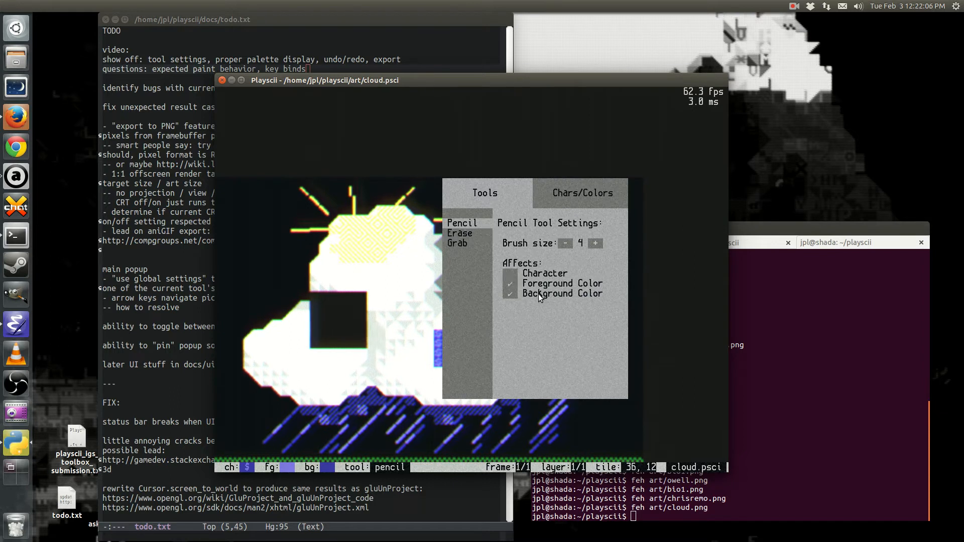
{"action": "left_click", "coordinate": [510, 283]}
{"action": "left_click", "coordinate": [511, 284]}
{"action": "key", "text": "space"}
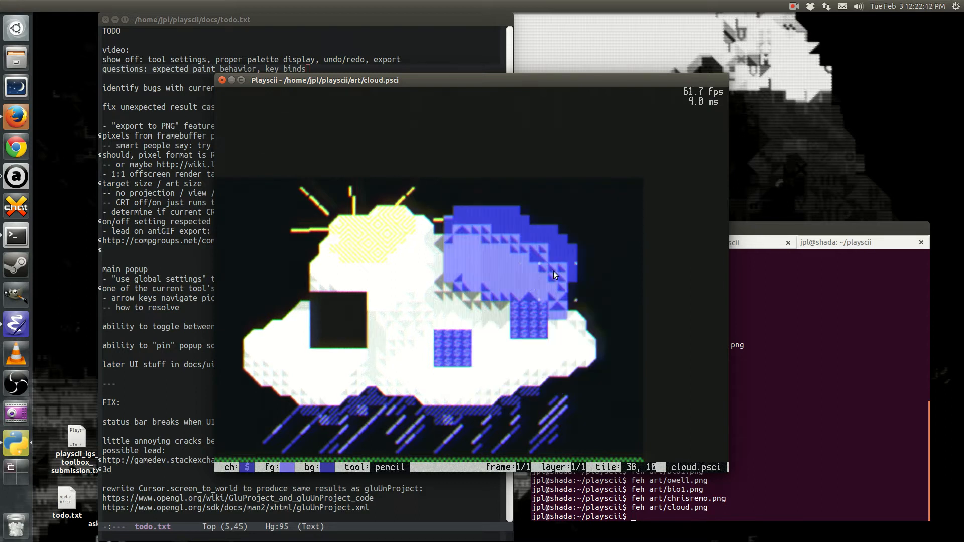
- Extend the blue recolouring down the cloud's right edge and recolour its left edge with a light green foreground
{"action": "mouse_move", "coordinate": [580, 339]}
{"action": "left_mouse_down"}
{"action": "mouse_move", "coordinate": [569, 360]}
{"action": "mouse_move", "coordinate": [574, 311]}
{"action": "mouse_move", "coordinate": [550, 384]}
{"action": "left_mouse_up"}
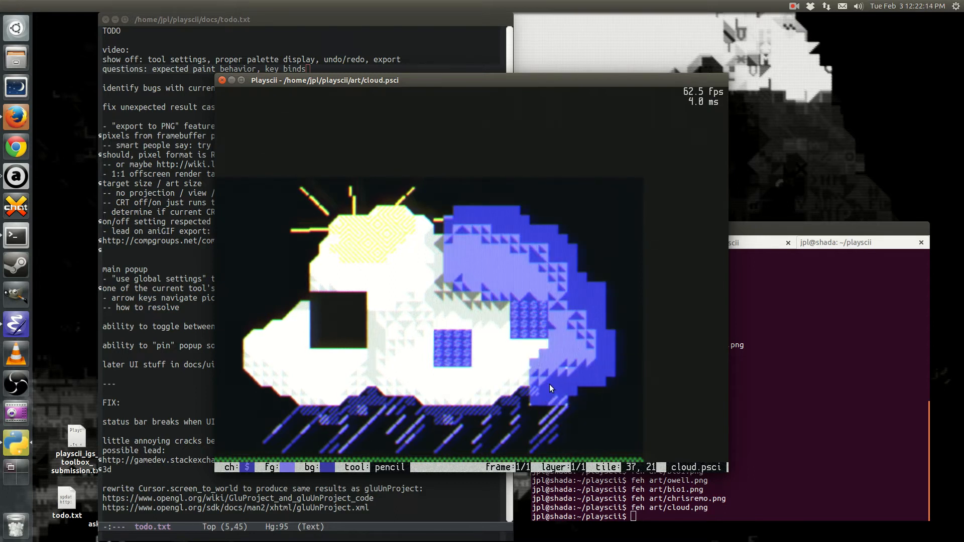
{"action": "key", "text": "a"}
{"action": "key", "text": "d"}
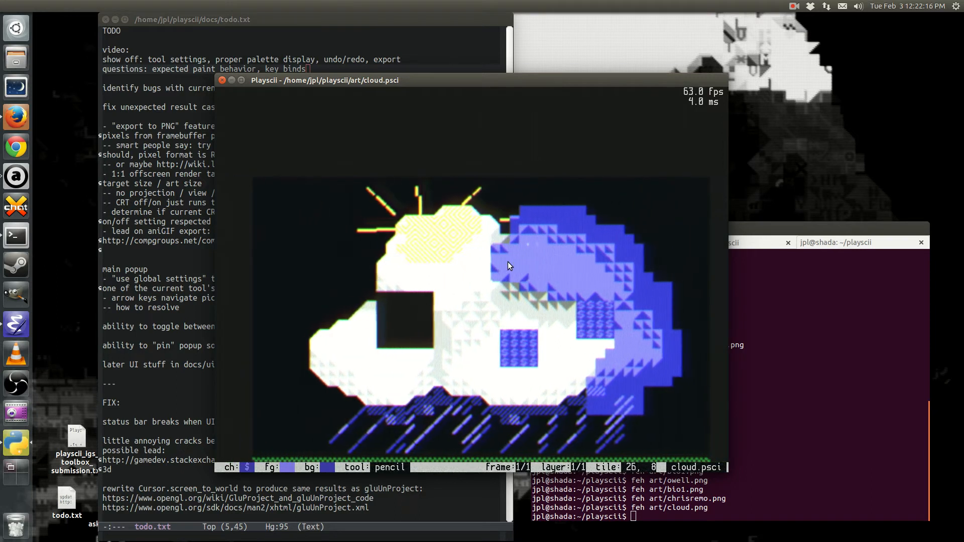
{"action": "key", "text": "shift+f"}
{"action": "key", "text": "a"}
{"action": "mouse_move", "coordinate": [418, 258]}
{"action": "left_mouse_down"}
{"action": "mouse_move", "coordinate": [411, 285]}
{"action": "mouse_move", "coordinate": [365, 326]}
{"action": "mouse_move", "coordinate": [381, 330]}
{"action": "mouse_move", "coordinate": [429, 269]}
{"action": "left_mouse_up"}
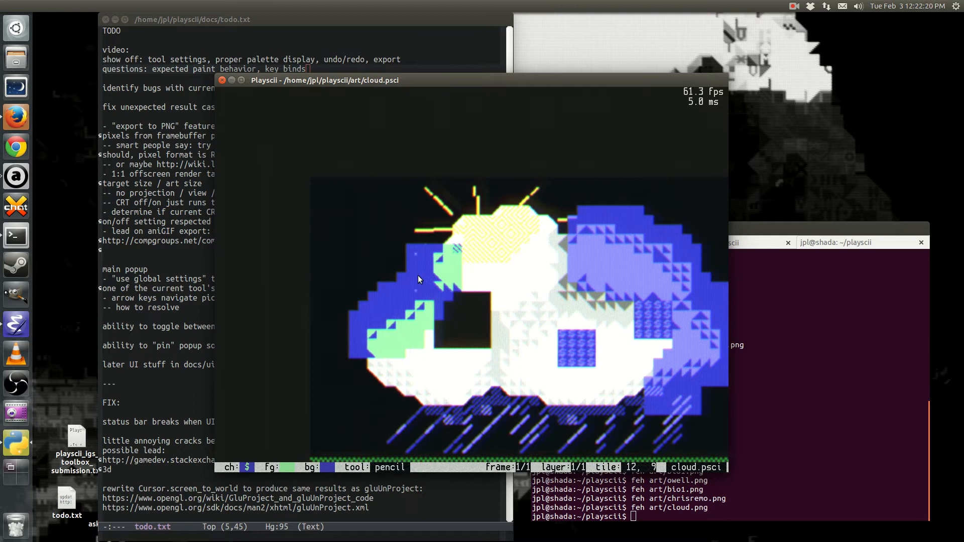
- Change the background color to yellow and recolour the lower left edge of the cloud
{"action": "key", "text": "b"}
{"action": "mouse_move", "coordinate": [381, 347]}
{"action": "left_mouse_down"}
{"action": "mouse_move", "coordinate": [369, 366]}
{"action": "mouse_move", "coordinate": [392, 395]}
{"action": "mouse_move", "coordinate": [368, 371]}
{"action": "mouse_move", "coordinate": [419, 403]}
{"action": "mouse_move", "coordinate": [379, 364]}
{"action": "left_mouse_up"}
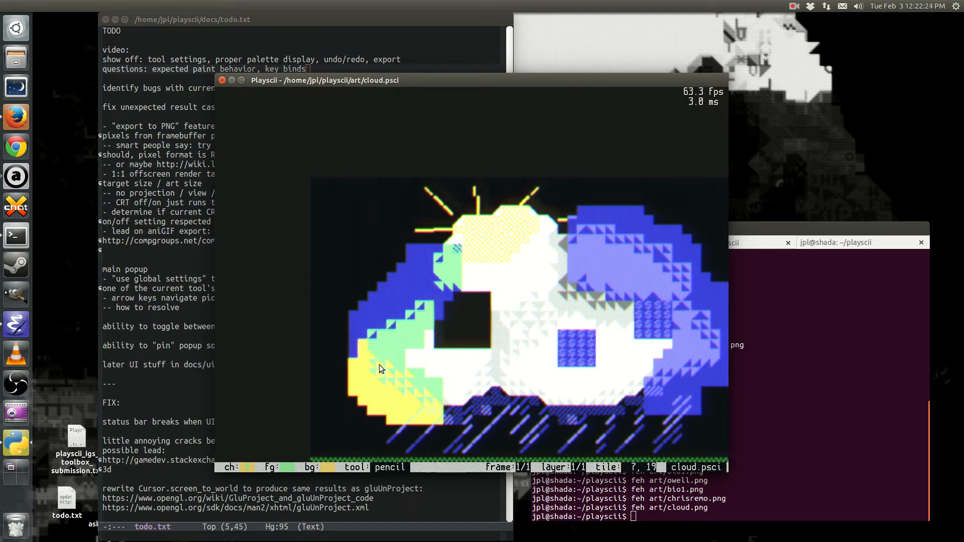
{"action": "left_click", "coordinate": [421, 214]}
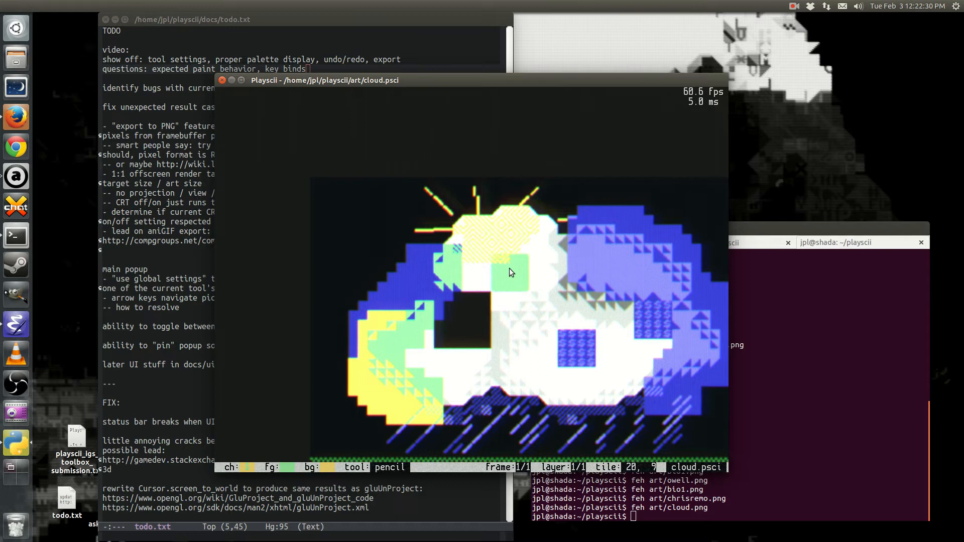
- Turn off the pencil's Background Color setting and recolour the rain beneath the cloud light green
{"action": "key", "text": "space"}
{"action": "left_click", "coordinate": [463, 251]}
{"action": "key", "text": "s"}
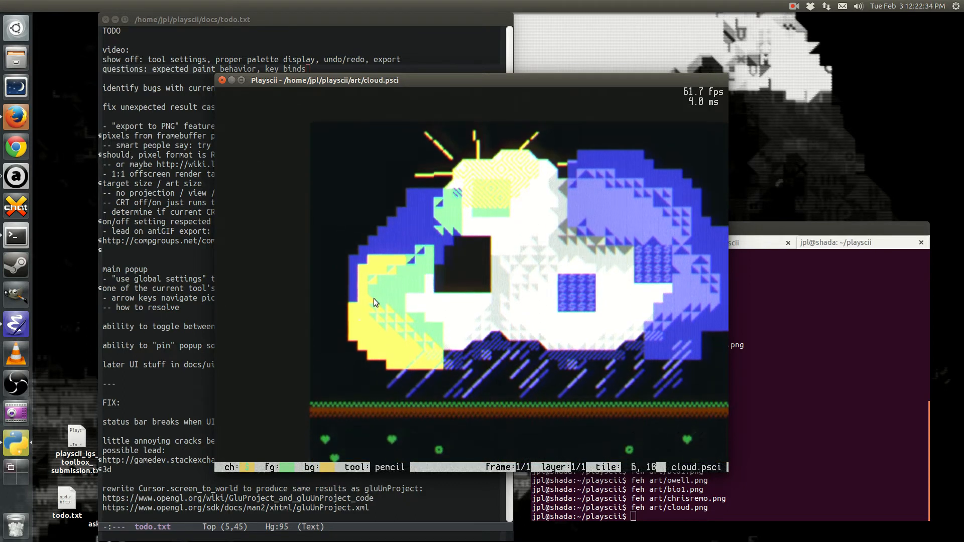
{"action": "mouse_move", "coordinate": [513, 370]}
{"action": "left_mouse_down"}
{"action": "mouse_move", "coordinate": [469, 364]}
{"action": "mouse_move", "coordinate": [490, 348]}
{"action": "mouse_move", "coordinate": [456, 371]}
{"action": "mouse_move", "coordinate": [413, 377]}
{"action": "mouse_move", "coordinate": [581, 368]}
{"action": "mouse_move", "coordinate": [547, 361]}
{"action": "mouse_move", "coordinate": [640, 380]}
{"action": "left_mouse_up"}
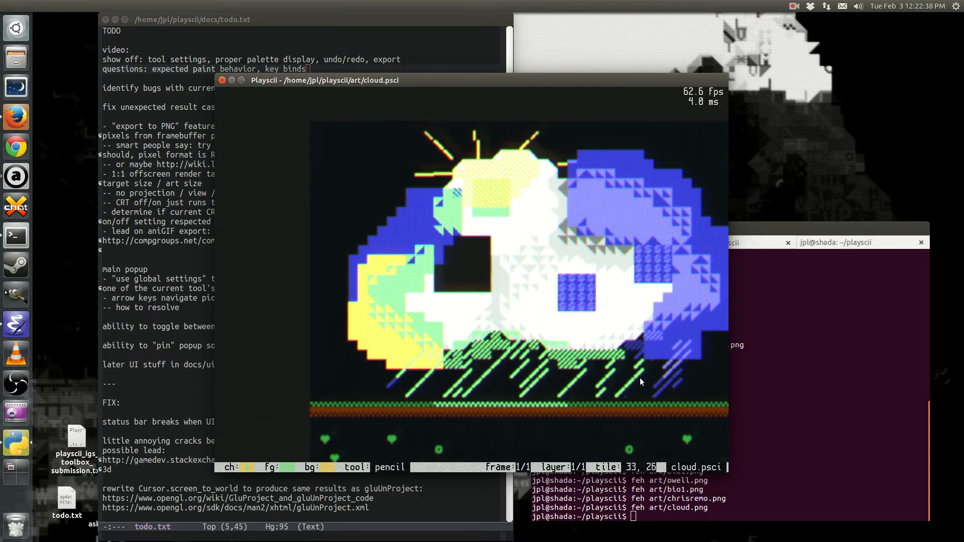
- Choose the red foreground color from the c64 palette and recolour the ground strip and the shapes below it
{"action": "key", "text": "space"}
{"action": "left_click", "coordinate": [593, 238]}
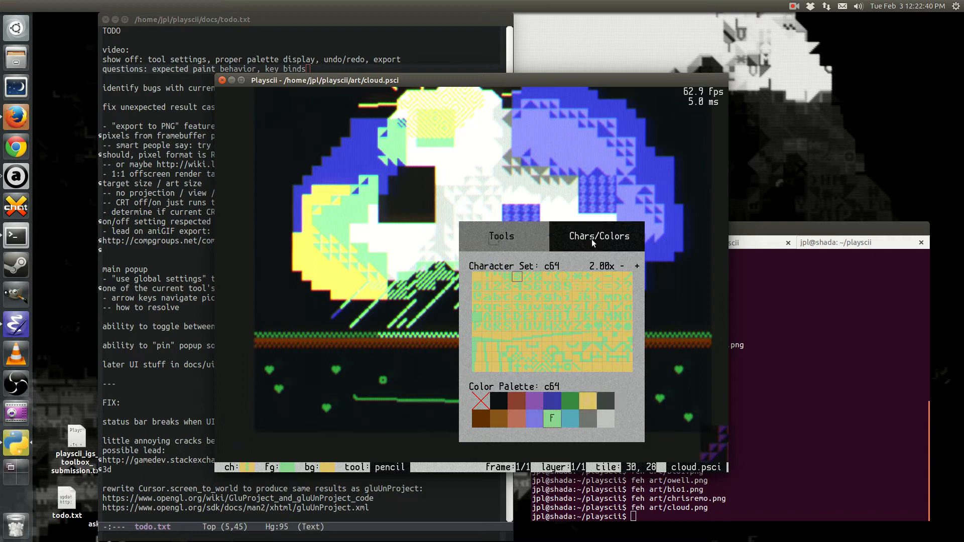
{"action": "left_click", "coordinate": [519, 416]}
{"action": "mouse_move", "coordinate": [454, 347]}
{"action": "left_mouse_down"}
{"action": "mouse_move", "coordinate": [274, 348]}
{"action": "mouse_move", "coordinate": [564, 357]}
{"action": "mouse_move", "coordinate": [689, 345]}
{"action": "mouse_move", "coordinate": [263, 347]}
{"action": "mouse_move", "coordinate": [301, 395]}
{"action": "mouse_move", "coordinate": [447, 381]}
{"action": "mouse_move", "coordinate": [640, 397]}
{"action": "mouse_move", "coordinate": [535, 379]}
{"action": "mouse_move", "coordinate": [657, 411]}
{"action": "left_mouse_up"}
{"action": "key", "text": "w"}
{"action": "key", "text": "w"}
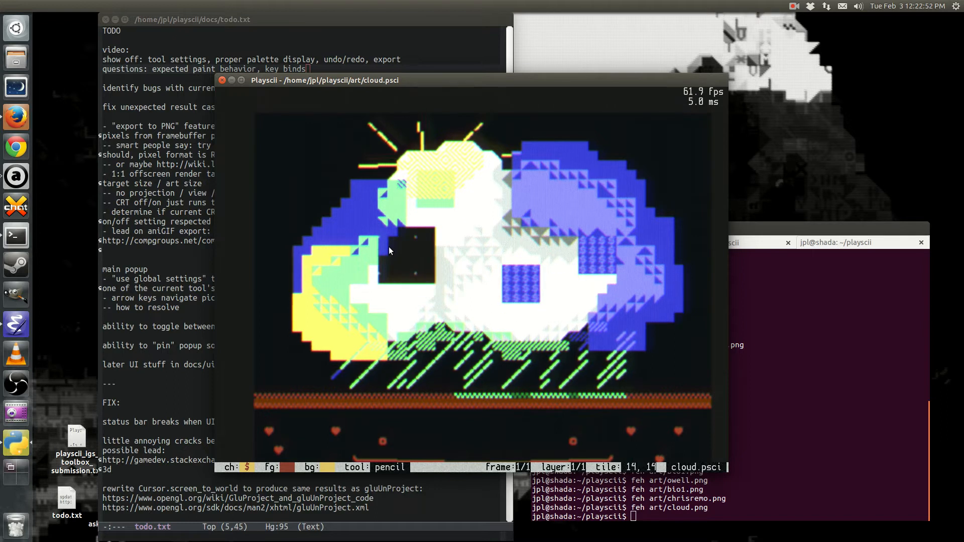
- Switch to the Erase tool and turn off its Character setting
{"action": "key", "text": "space"}
{"action": "left_click", "coordinate": [334, 160]}
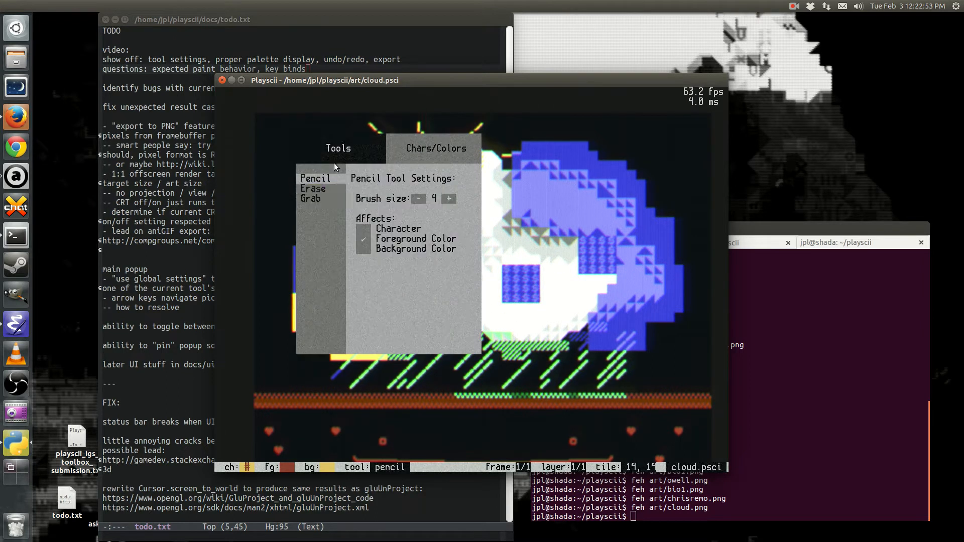
{"action": "left_click", "coordinate": [332, 189]}
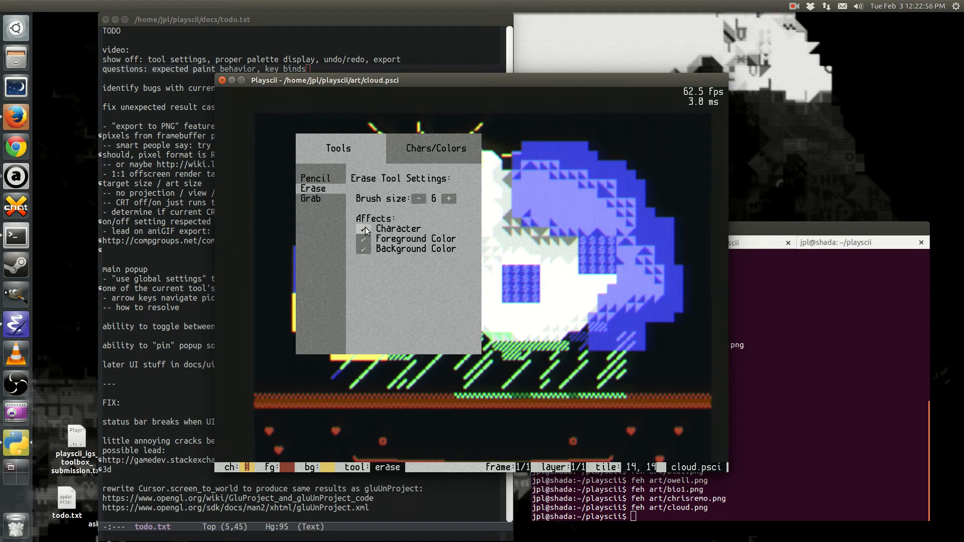
{"action": "key", "text": "space"}
{"action": "key", "text": "space"}
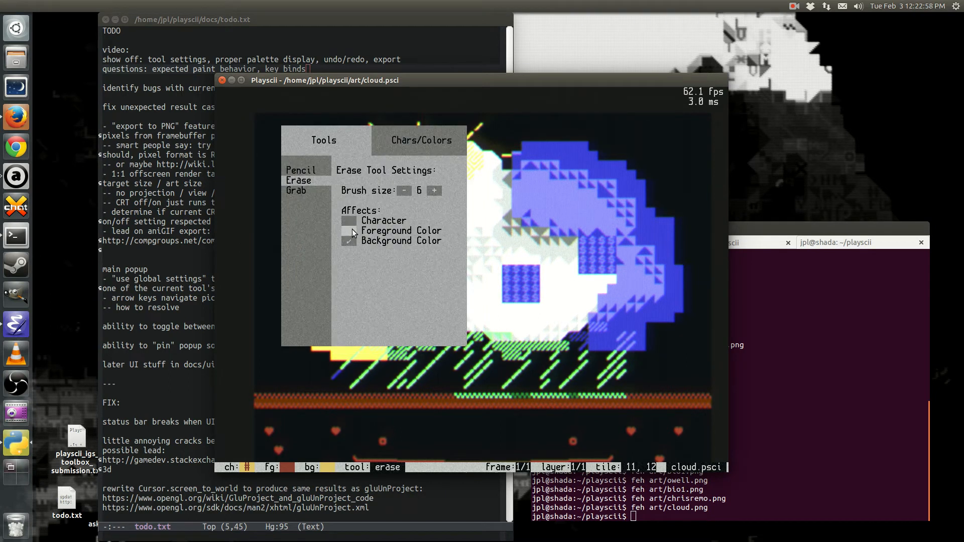
{"action": "key", "text": "space"}
- Erase patches from the left side and lower middle of the cloud
{"action": "left_click", "coordinate": [406, 254]}
{"action": "key", "text": "w"}
{"action": "key", "text": "a"}
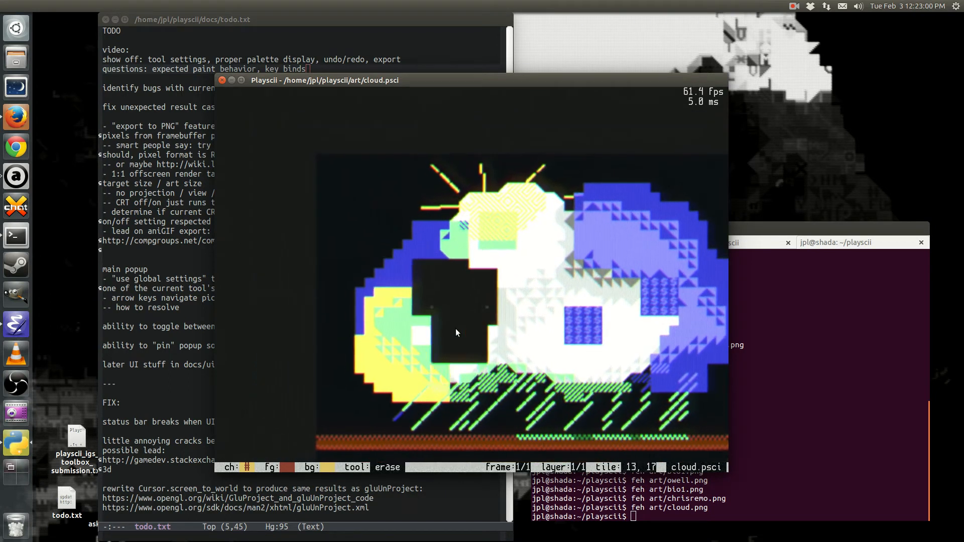
{"action": "key", "text": "s"}
{"action": "key", "text": "d"}
- Turn off the eraser's Background Color setting with Character on, and try erasing over the cloud's yellow and blue areas
{"action": "key", "text": "space"}
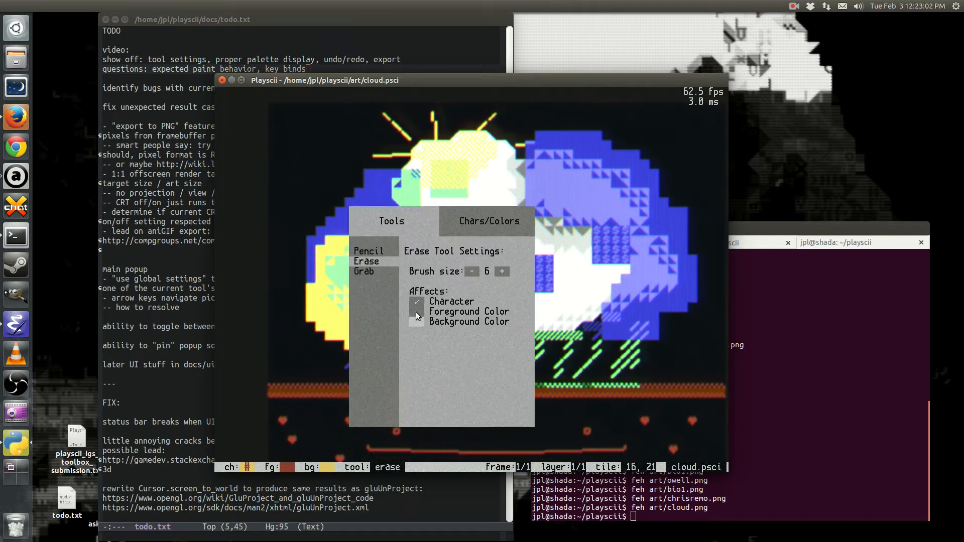
{"action": "key", "text": "space"}
{"action": "key", "text": "a"}
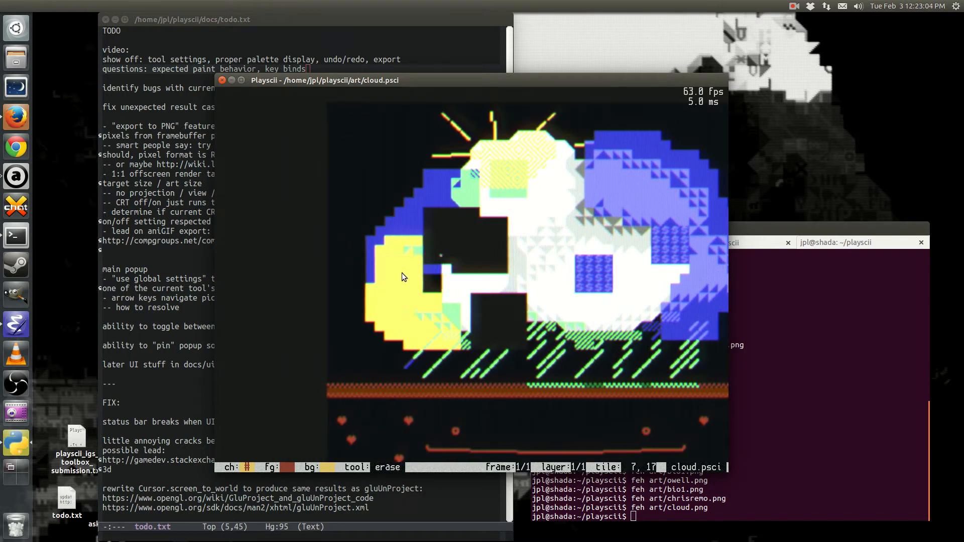
{"action": "left_click_drag", "start_coordinate": [545, 139], "coordinate": [471, 195]}
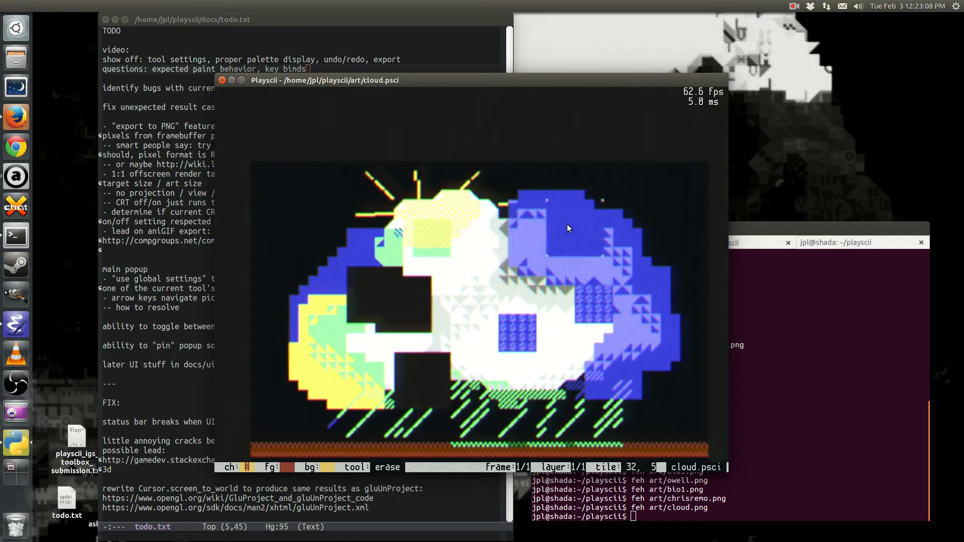
{"action": "key", "text": "s"}
{"action": "key", "text": "d"}
{"action": "key", "text": "w"}
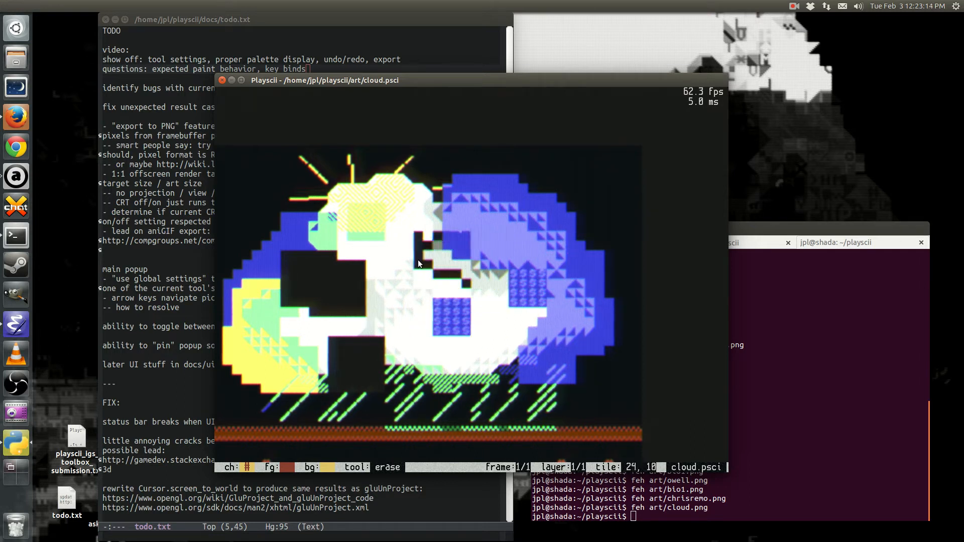
- Turn on the eraser's Background Color setting and erase patches around the inner right part of the cloud
{"action": "key", "text": "space"}
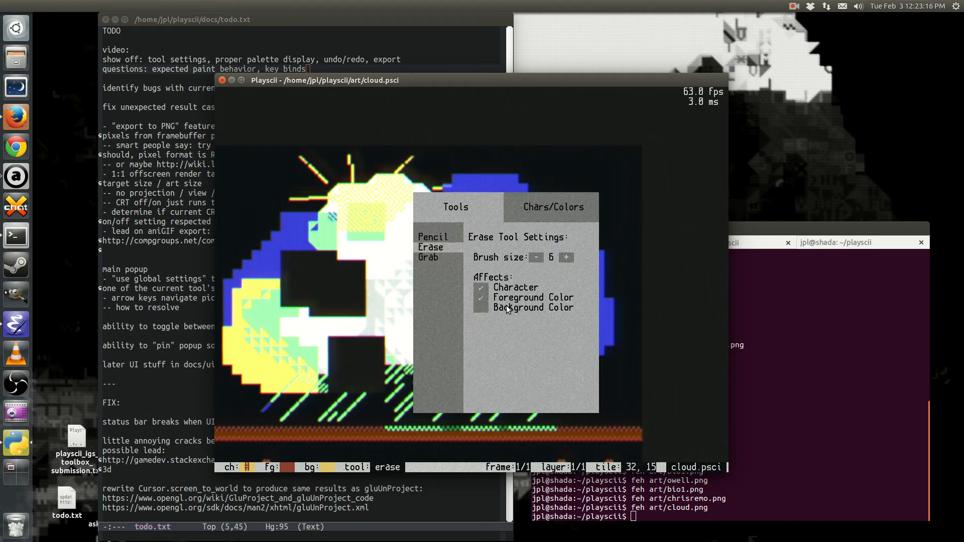
{"action": "left_click", "coordinate": [480, 307]}
{"action": "key", "text": "space"}
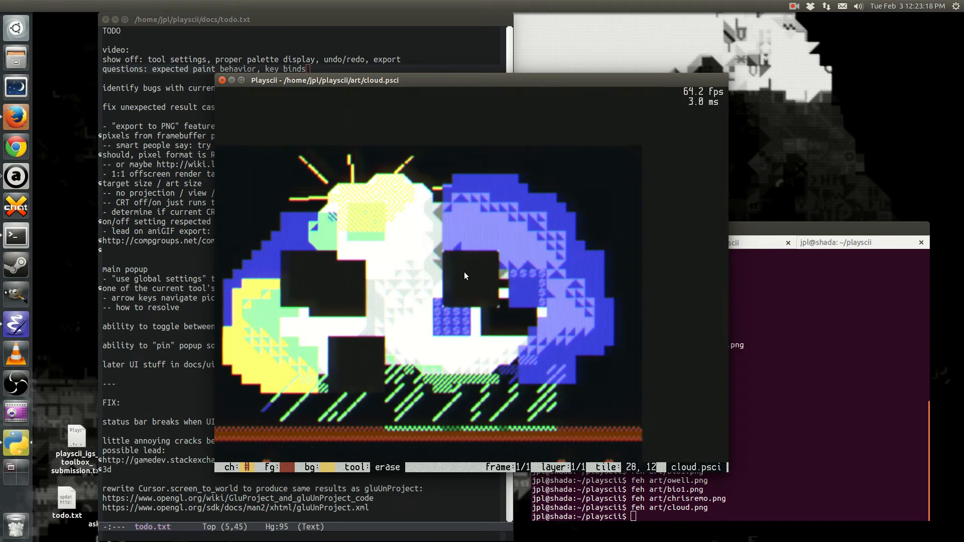
- Limit the eraser to Background Color and erase behind the triangle shading in the middle of the cloud
{"action": "key", "text": "space"}
{"action": "key", "text": "space"}
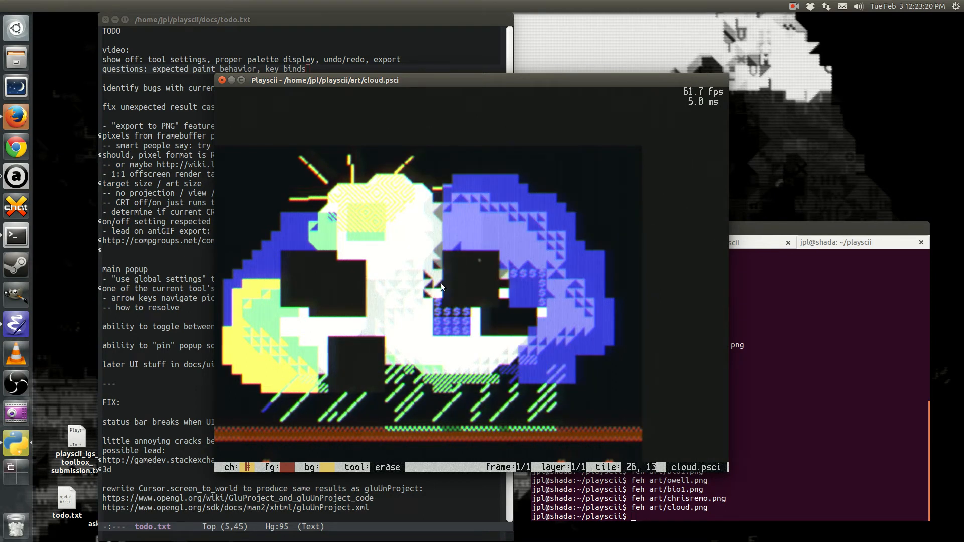
{"action": "key", "text": "a"}
{"action": "key", "text": "s"}
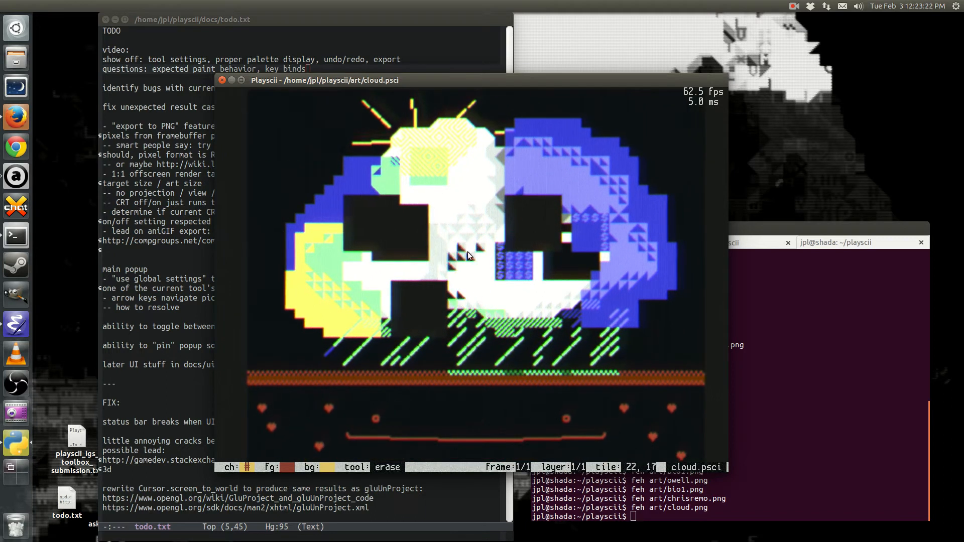
{"action": "key", "text": "w"}
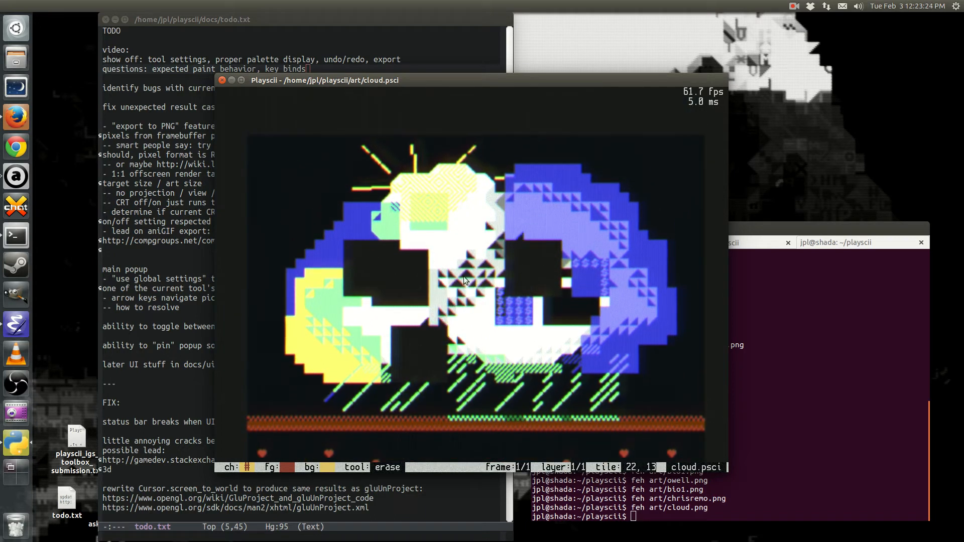
{"action": "key", "text": "space"}
{"action": "key", "text": "space"}
- Erase the background color from the yellow lower left edge of the cloud
{"action": "scroll", "coordinate": [466, 281], "scroll_direction": "up", "scroll_amount": 5}
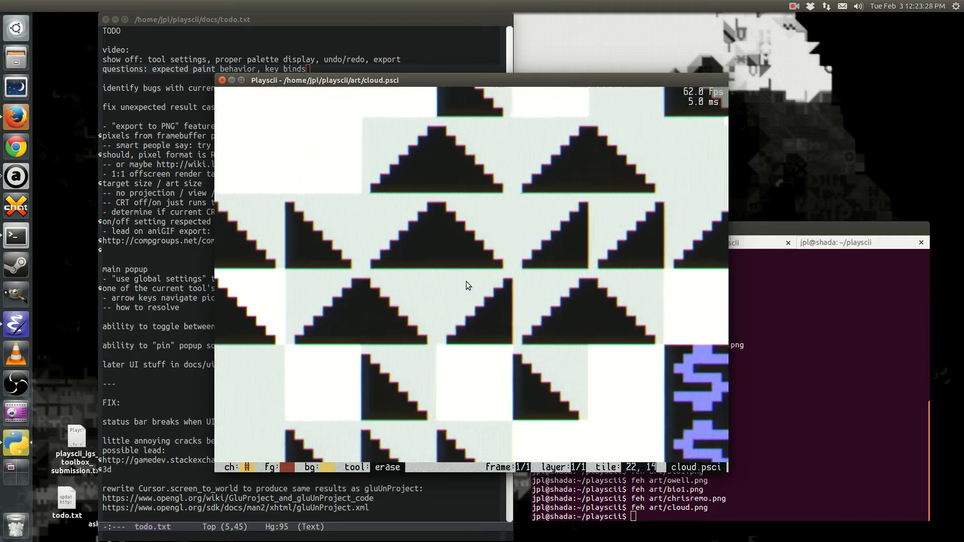
{"action": "scroll", "coordinate": [466, 281], "scroll_direction": "down", "scroll_amount": 6}
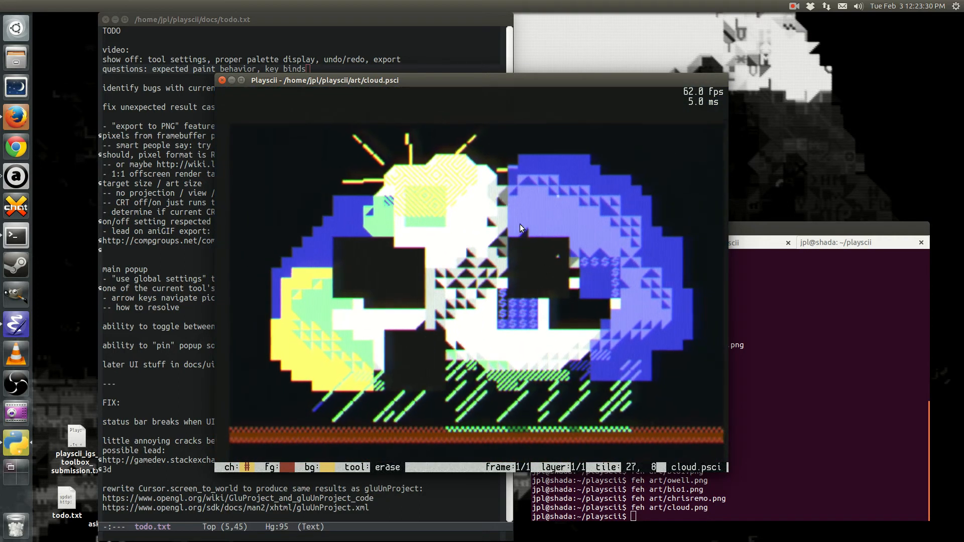
{"action": "left_click_drag", "start_coordinate": [411, 344], "coordinate": [318, 366]}
- Export the artwork to PNG with the console's export command
{"action": "key", "text": "grave"}
{"action": "type", "text": "export"}
{"action": "key", "text": "Return"}
- Switch to the terminal, open art/cloud.png with feh, and enlarge the image window to inspect the export
{"action": "key", "text": "alt+Tab"}
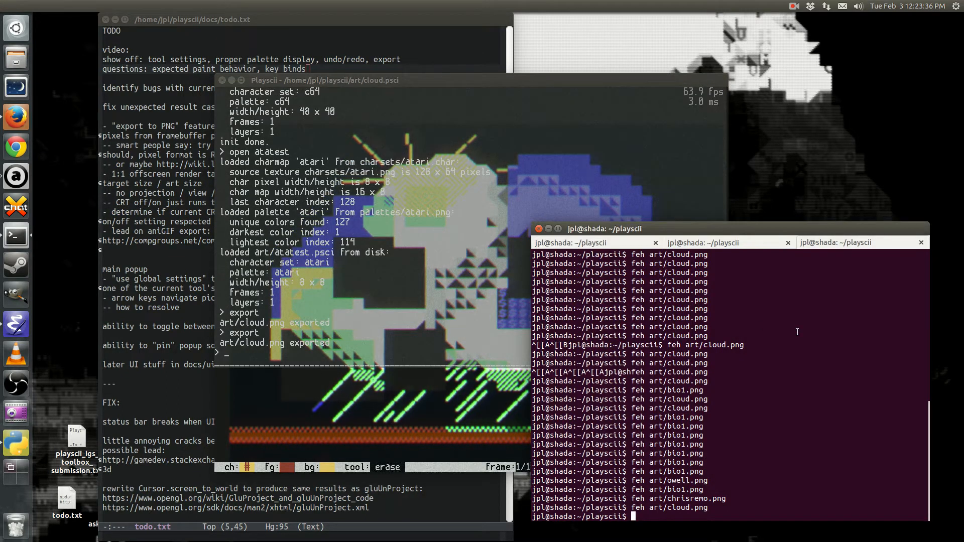
{"action": "key", "text": "Up"}
{"action": "key", "text": "Return"}
{"action": "left_click_drag", "start_coordinate": [851, 58], "coordinate": [511, 181]}
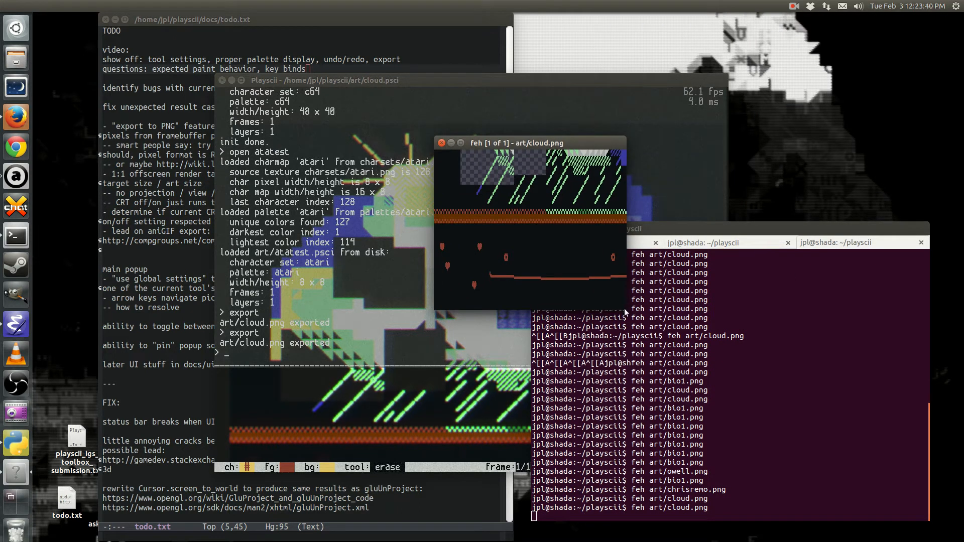
{"action": "left_click_drag", "start_coordinate": [625, 309], "coordinate": [735, 362]}
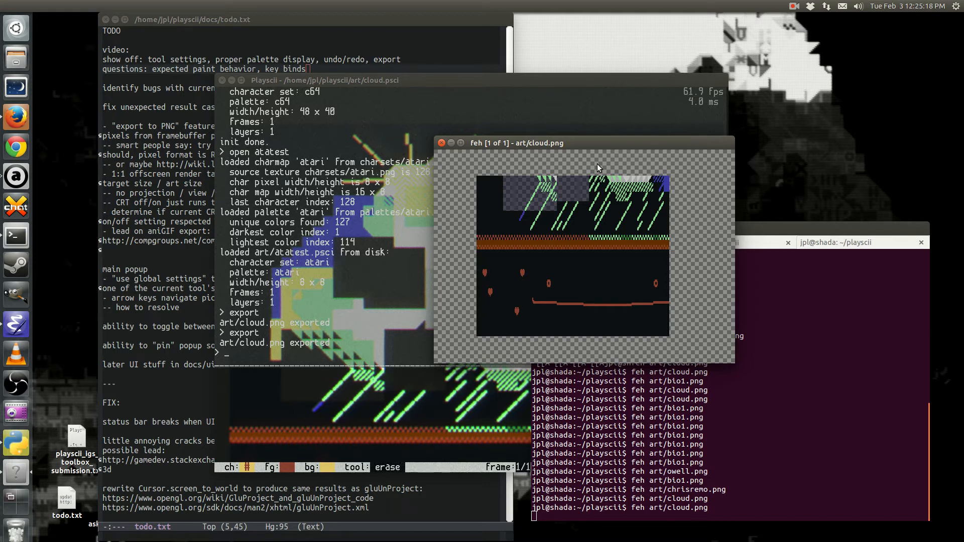
- Close the exported image, switch back to Playscii and hide its console
{"action": "left_click_drag", "start_coordinate": [484, 143], "coordinate": [643, 113]}
{"action": "key", "text": "q"}
{"action": "left_click", "coordinate": [438, 171]}
{"action": "key", "text": "grave"}
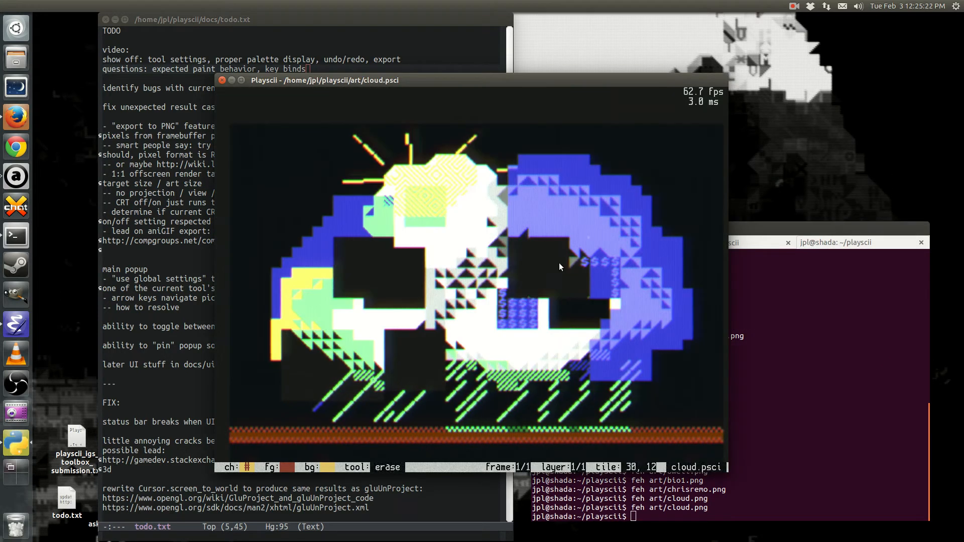
- Erase the background color beside the sun's rays and along the cloud's upper left edge
{"action": "scroll", "coordinate": [559, 263], "scroll_direction": "down", "scroll_amount": 3}
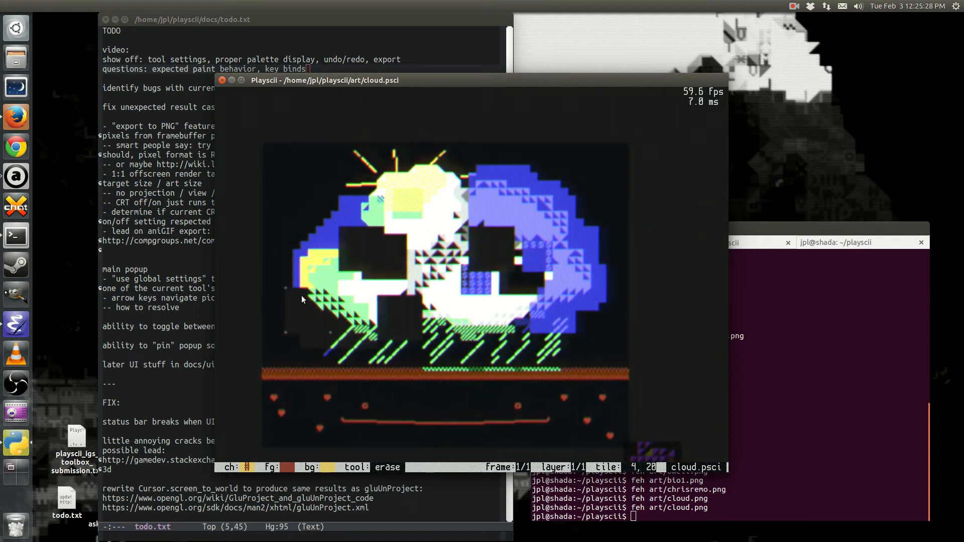
{"action": "key", "text": "s"}
{"action": "key", "text": "a"}
{"action": "key", "text": "w"}
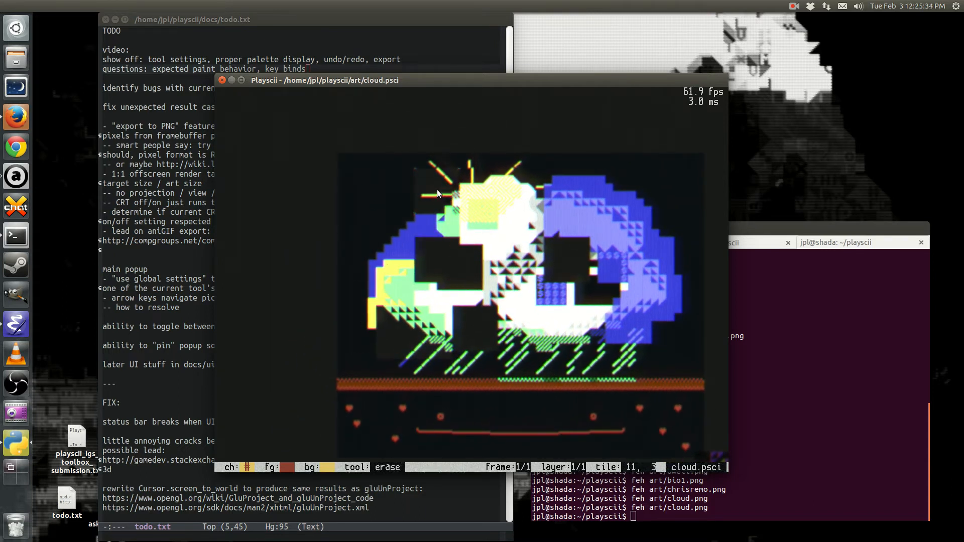
{"action": "scroll", "coordinate": [429, 218], "scroll_direction": "up", "scroll_amount": 3}
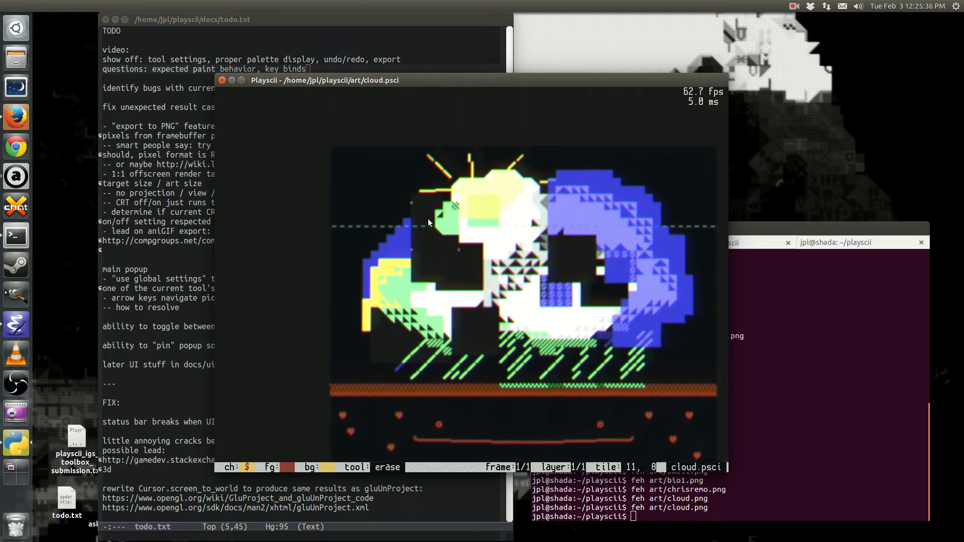
- Switch from the Erase tool to the Pencil tool
{"action": "key", "text": "space"}
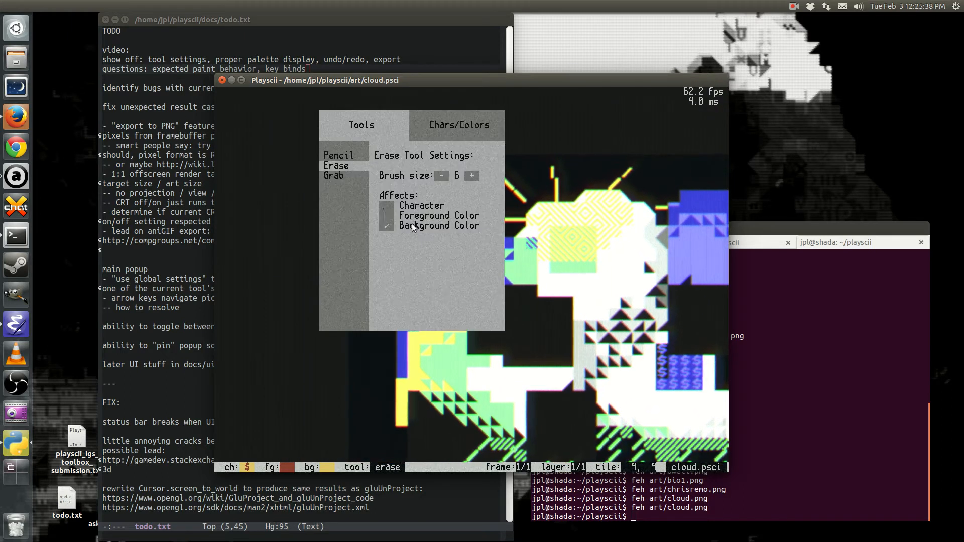
{"action": "left_click", "coordinate": [338, 155]}
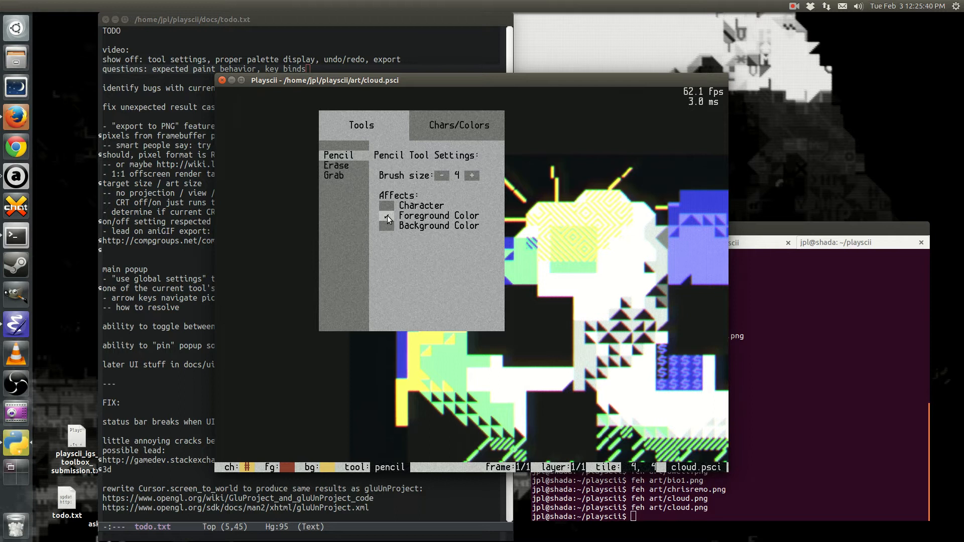
{"action": "key", "text": "space"}
{"action": "key", "text": "d"}
{"action": "key", "text": "s"}
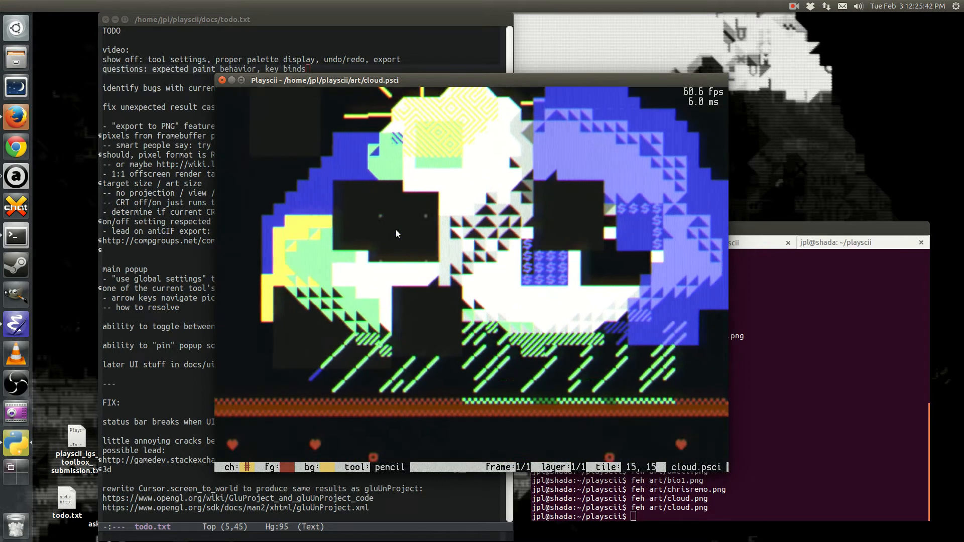
{"action": "key", "text": "d"}
{"action": "key", "text": "w"}
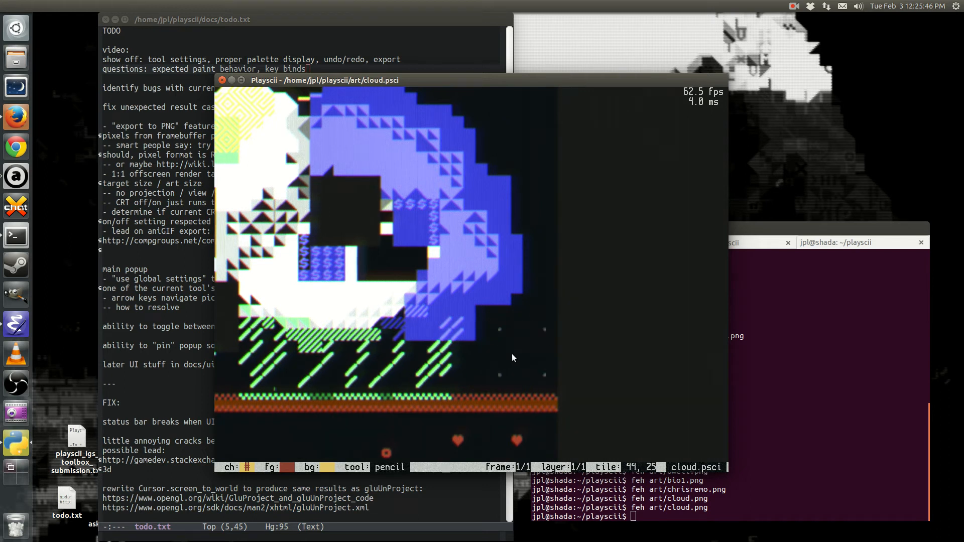
- Turn on the pencil's Character setting and paint the letter d over the cloud's lower right edge and the area beside the rain
{"action": "key", "text": "space"}
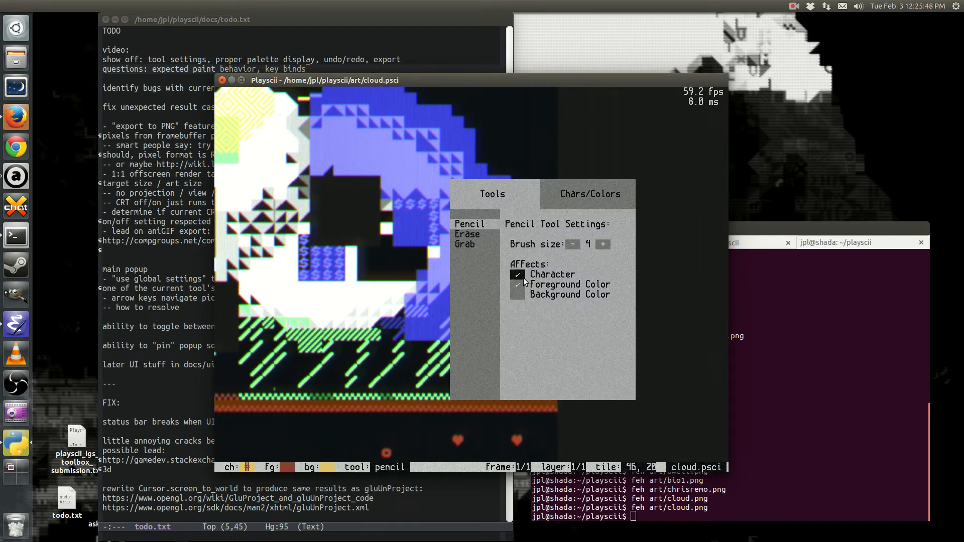
{"action": "left_click", "coordinate": [583, 195]}
{"action": "left_click", "coordinate": [508, 256]}
{"action": "mouse_move", "coordinate": [503, 302]}
{"action": "left_mouse_down"}
{"action": "mouse_move", "coordinate": [473, 340]}
{"action": "mouse_move", "coordinate": [480, 361]}
{"action": "mouse_move", "coordinate": [522, 366]}
{"action": "mouse_move", "coordinate": [540, 335]}
{"action": "mouse_move", "coordinate": [531, 310]}
{"action": "mouse_move", "coordinate": [512, 308]}
{"action": "mouse_move", "coordinate": [472, 348]}
{"action": "left_mouse_up"}
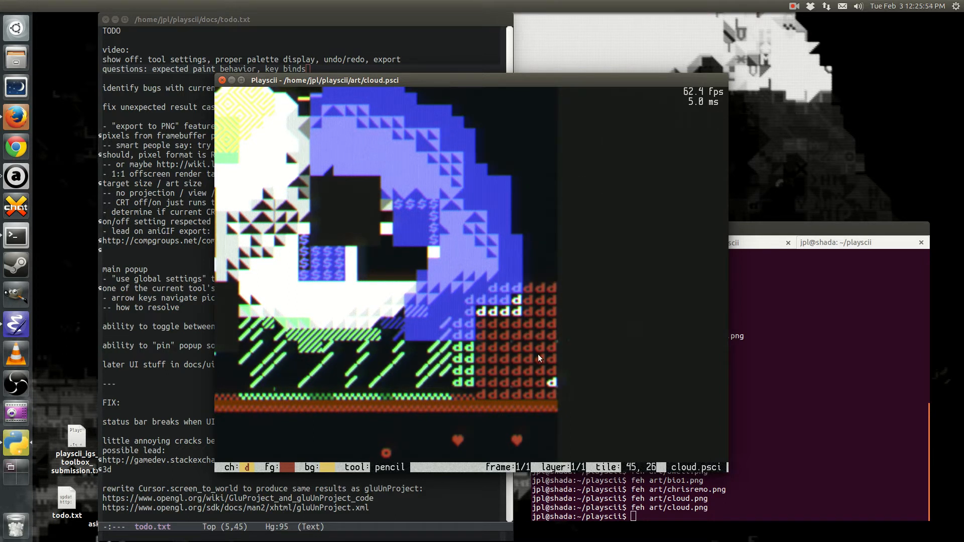
{"action": "mouse_move", "coordinate": [537, 294]}
{"action": "left_mouse_down"}
{"action": "mouse_move", "coordinate": [538, 257]}
{"action": "mouse_move", "coordinate": [521, 376]}
{"action": "mouse_move", "coordinate": [477, 375]}
{"action": "mouse_move", "coordinate": [490, 321]}
{"action": "left_mouse_up"}
- Choose the % character from the c64 character set and preview it over the red d characters
{"action": "key", "text": "space"}
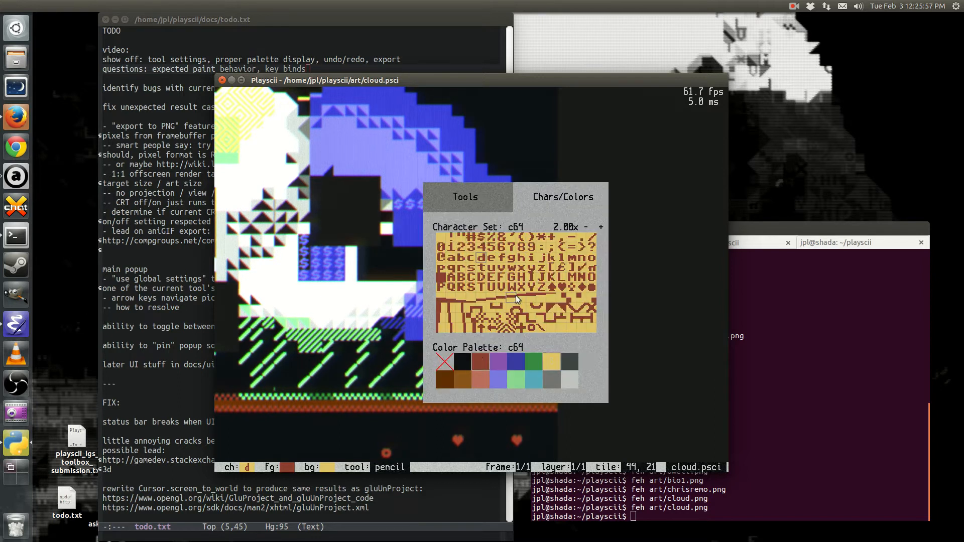
{"action": "left_click", "coordinate": [472, 211]}
{"action": "left_click", "coordinate": [545, 203]}
{"action": "key", "text": "space"}
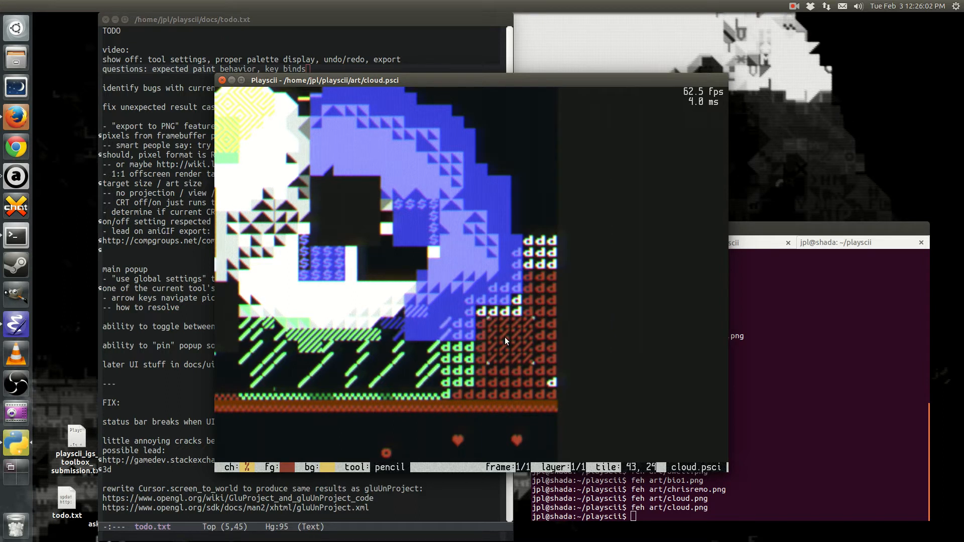
- Choose the G character from the c64 character set and paint it over the d characters beside the rain
{"action": "key", "text": "space"}
{"action": "left_click", "coordinate": [504, 321]}
{"action": "key", "text": "space"}
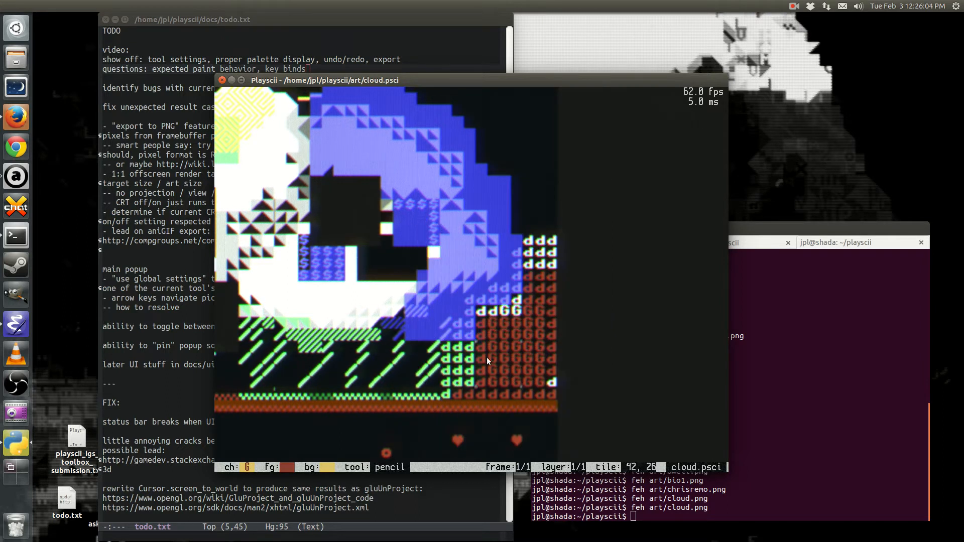
{"action": "mouse_move", "coordinate": [490, 371]}
{"action": "left_mouse_down"}
{"action": "mouse_move", "coordinate": [531, 366]}
{"action": "mouse_move", "coordinate": [529, 272]}
{"action": "mouse_move", "coordinate": [516, 310]}
{"action": "mouse_move", "coordinate": [466, 366]}
{"action": "mouse_move", "coordinate": [505, 304]}
{"action": "mouse_move", "coordinate": [473, 338]}
{"action": "left_mouse_up"}
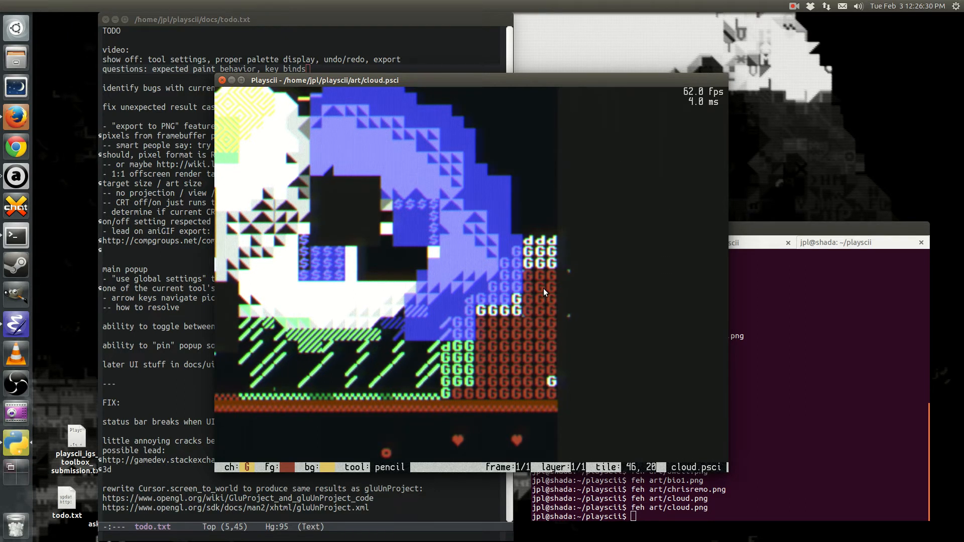
- Paint G characters over the erased inner area and the outer right edge of the blue cloud
{"action": "mouse_move", "coordinate": [394, 224]}
{"action": "left_mouse_down"}
{"action": "mouse_move", "coordinate": [422, 211]}
{"action": "mouse_move", "coordinate": [406, 211]}
{"action": "mouse_move", "coordinate": [408, 223]}
{"action": "mouse_move", "coordinate": [414, 210]}
{"action": "mouse_move", "coordinate": [416, 239]}
{"action": "mouse_move", "coordinate": [399, 199]}
{"action": "mouse_move", "coordinate": [404, 230]}
{"action": "mouse_move", "coordinate": [428, 236]}
{"action": "left_mouse_up"}
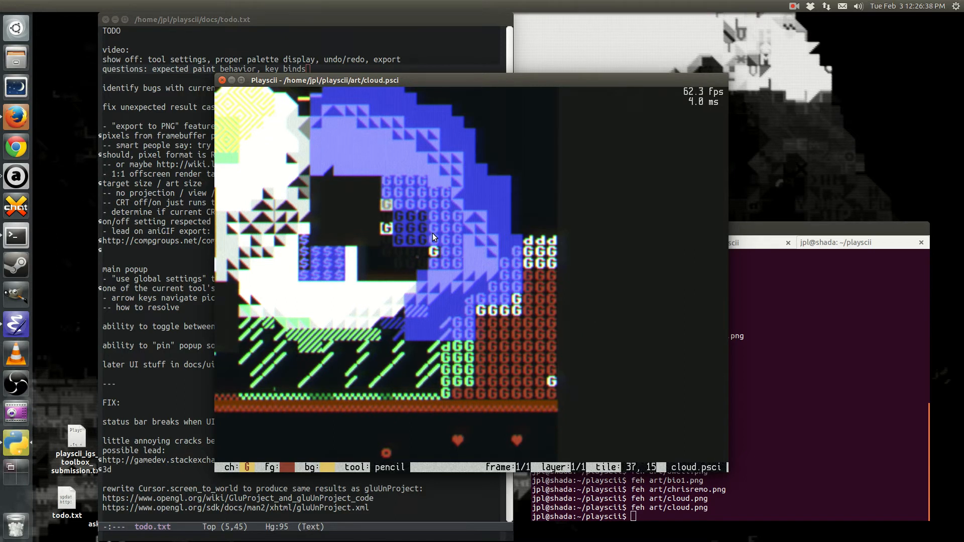
{"action": "mouse_move", "coordinate": [512, 197]}
{"action": "left_mouse_down"}
{"action": "mouse_move", "coordinate": [544, 192]}
{"action": "mouse_move", "coordinate": [514, 206]}
{"action": "left_mouse_up"}
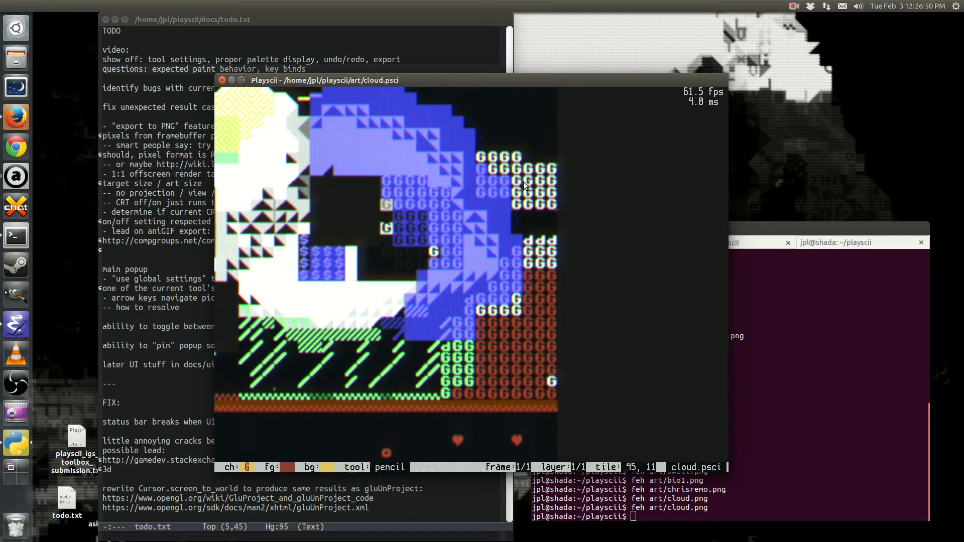
{"action": "left_click", "coordinate": [501, 184]}
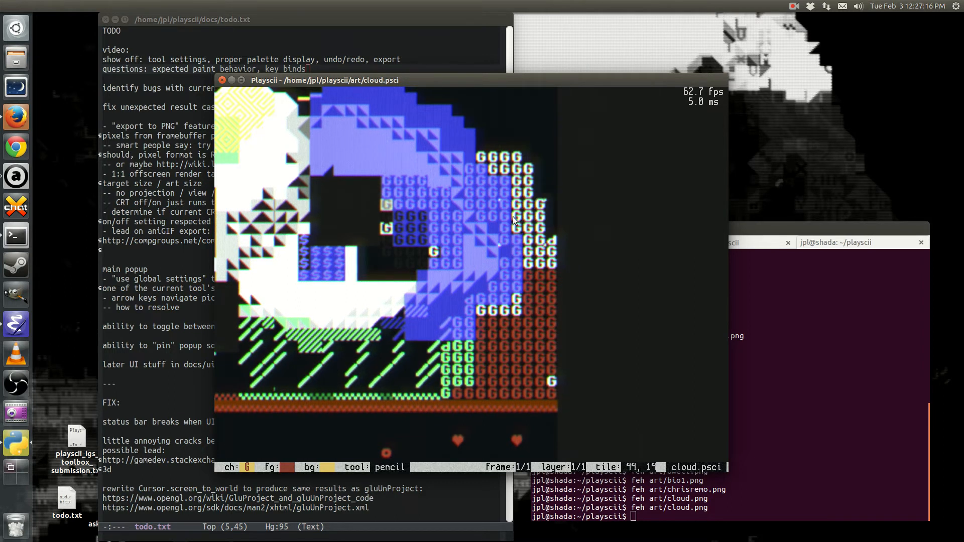
- Paint G characters with the pencil over the sun, its rays and the yellow upper part of the cloud
{"action": "key", "text": "a"}
{"action": "key", "text": "w"}
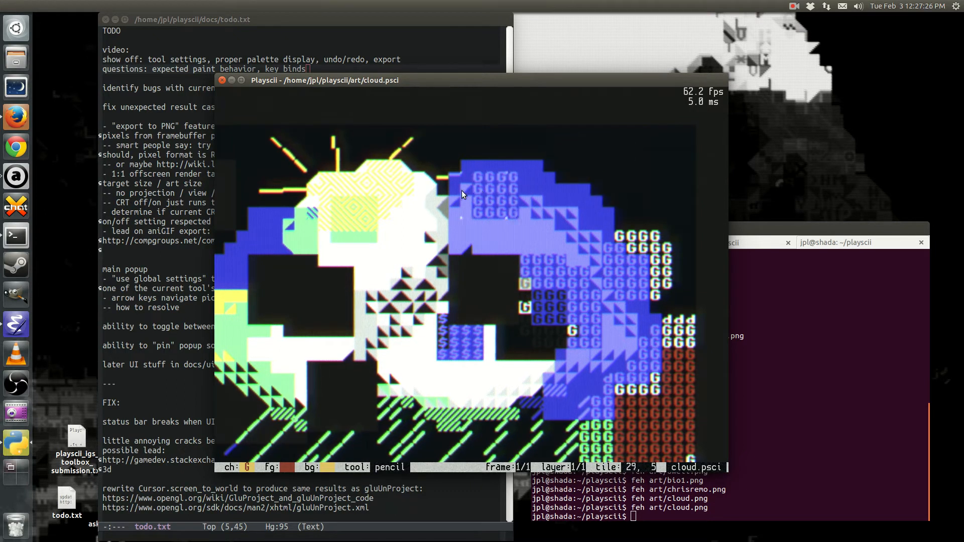
{"action": "mouse_move", "coordinate": [332, 155]}
{"action": "left_mouse_down"}
{"action": "mouse_move", "coordinate": [284, 150]}
{"action": "mouse_move", "coordinate": [262, 182]}
{"action": "mouse_move", "coordinate": [302, 179]}
{"action": "mouse_move", "coordinate": [347, 153]}
{"action": "mouse_move", "coordinate": [405, 161]}
{"action": "mouse_move", "coordinate": [327, 146]}
{"action": "mouse_move", "coordinate": [407, 157]}
{"action": "mouse_move", "coordinate": [457, 183]}
{"action": "mouse_move", "coordinate": [417, 169]}
{"action": "mouse_move", "coordinate": [369, 188]}
{"action": "mouse_move", "coordinate": [327, 189]}
{"action": "mouse_move", "coordinate": [337, 210]}
{"action": "mouse_move", "coordinate": [390, 202]}
{"action": "mouse_move", "coordinate": [339, 222]}
{"action": "left_mouse_up"}
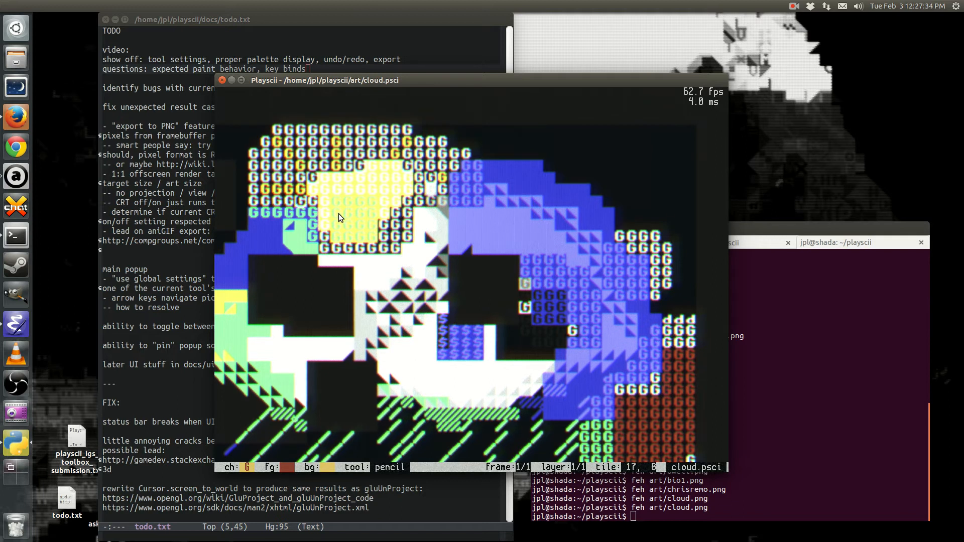
{"action": "key", "text": "a"}
{"action": "key", "text": "w"}
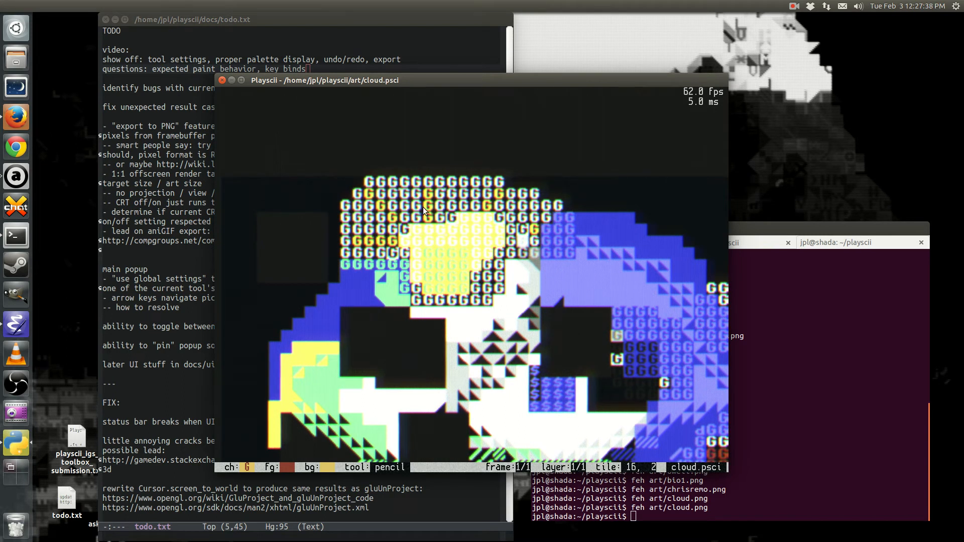
- Choose the & character for the pencil, check its Affects settings, and preview it over the G characters on the sun
{"action": "key", "text": "space"}
{"action": "left_click", "coordinate": [339, 151]}
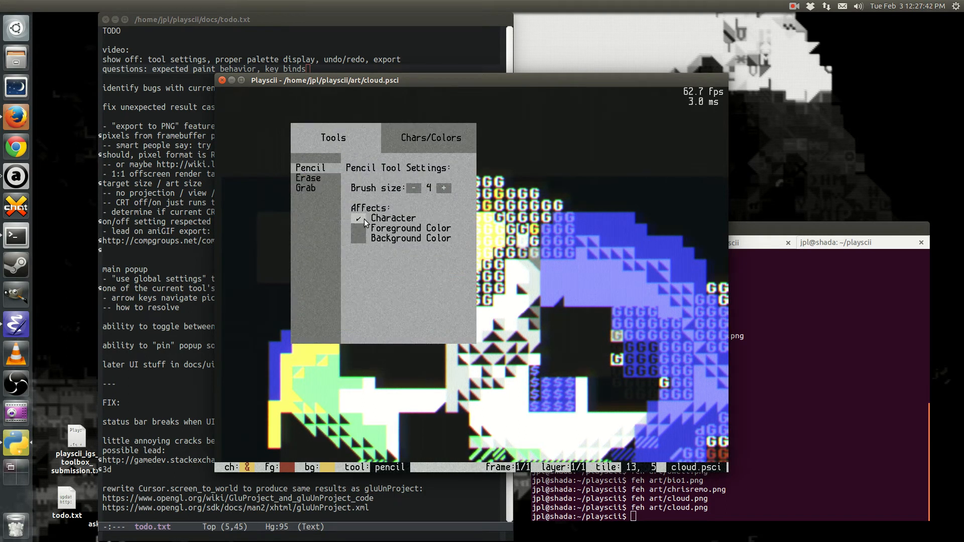
{"action": "key", "text": "space"}
{"action": "key", "text": "d"}
{"action": "key", "text": "s"}
{"action": "key", "text": "a"}
{"action": "key", "text": "w"}
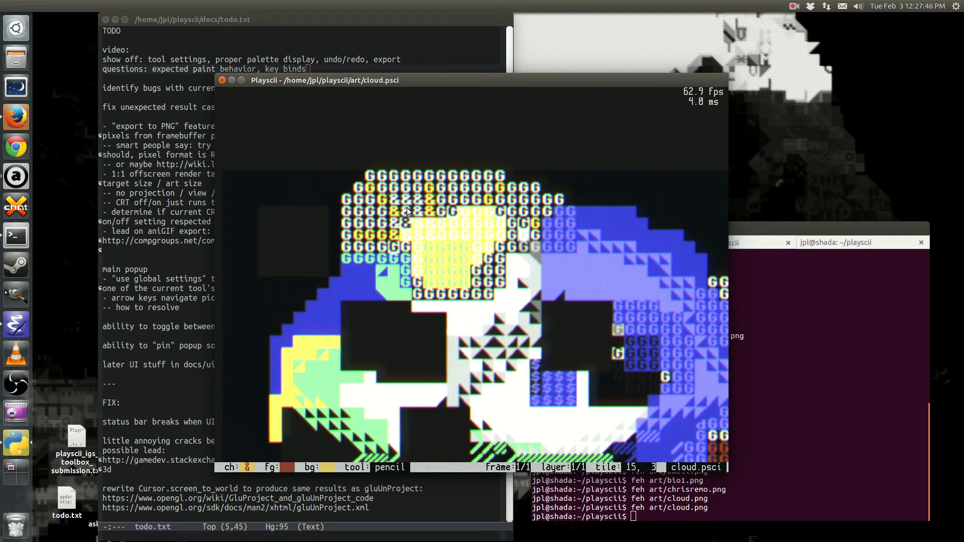
{"action": "key", "text": "space"}
{"action": "key", "text": "space"}
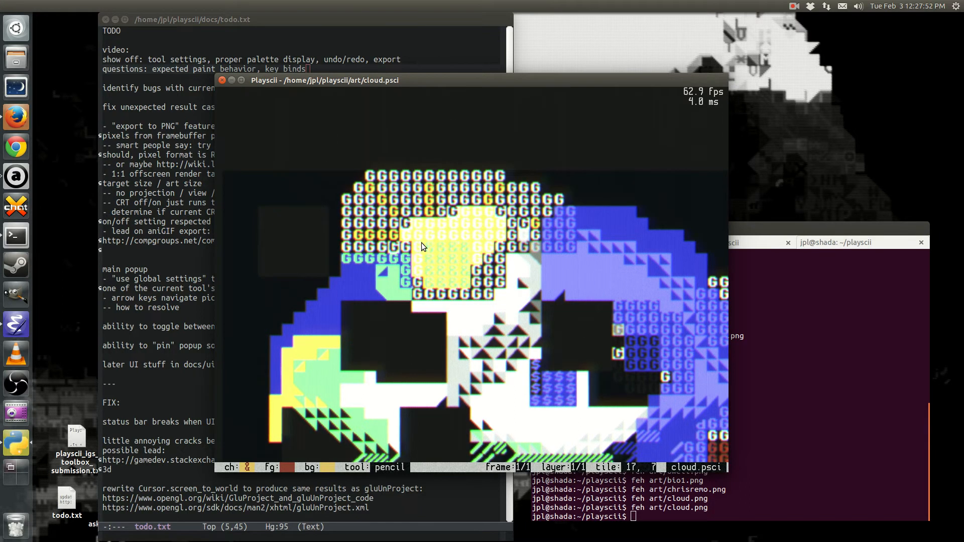
- Preview the & brush over the blue side of the cloud and paint it along the sun's right edge
{"action": "key", "text": "s"}
{"action": "key", "text": "w"}
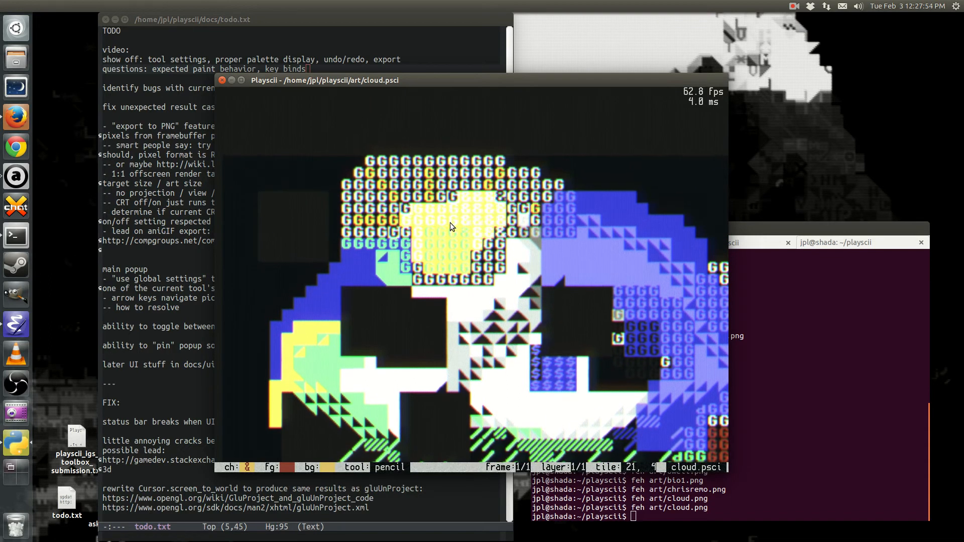
{"action": "key", "text": "d"}
{"action": "key", "text": "s"}
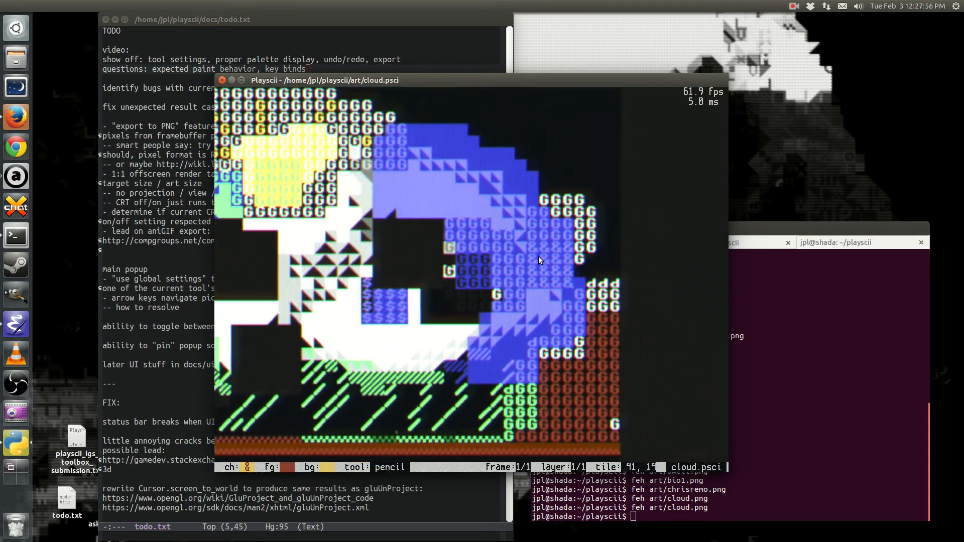
{"action": "key", "text": "a"}
{"action": "key", "text": "w"}
{"action": "scroll", "coordinate": [487, 248], "scroll_direction": "up", "scroll_amount": 3}
- Compare the settings of the Pencil, Erase and Grab tools and return to Pencil
{"action": "key", "text": "space"}
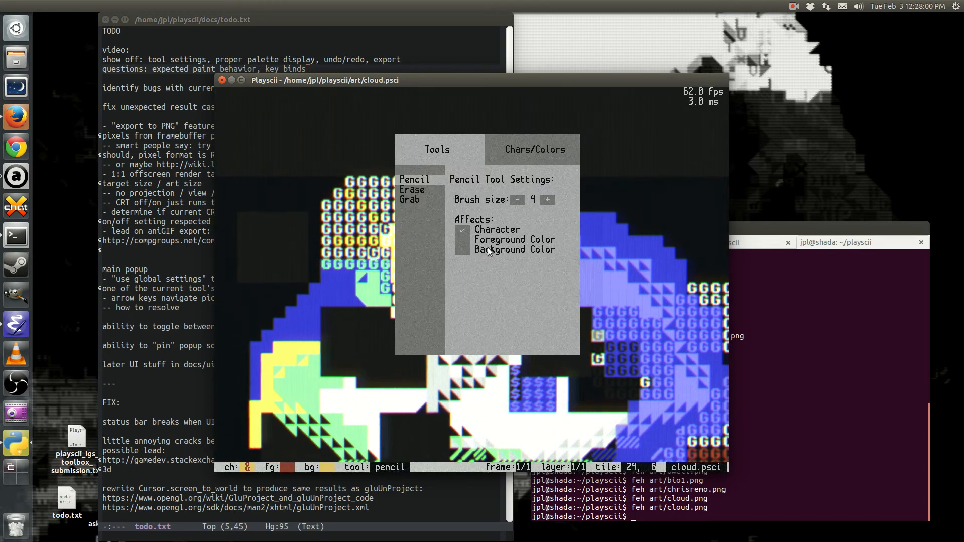
{"action": "left_click", "coordinate": [423, 191]}
{"action": "left_click", "coordinate": [423, 199]}
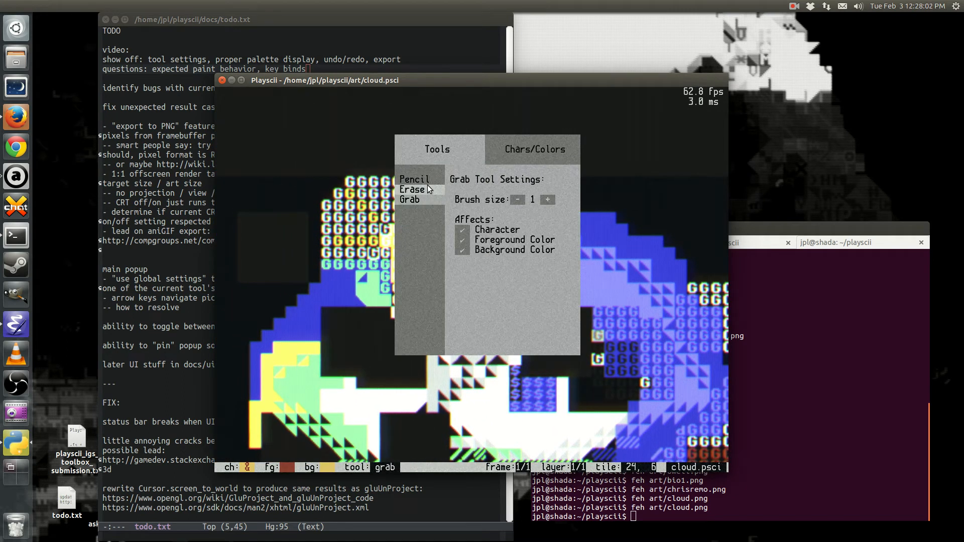
{"action": "left_click", "coordinate": [423, 180]}
{"action": "left_click", "coordinate": [423, 180]}
{"action": "left_click", "coordinate": [424, 191]}
{"action": "left_click", "coordinate": [424, 200]}
{"action": "left_click", "coordinate": [423, 180]}
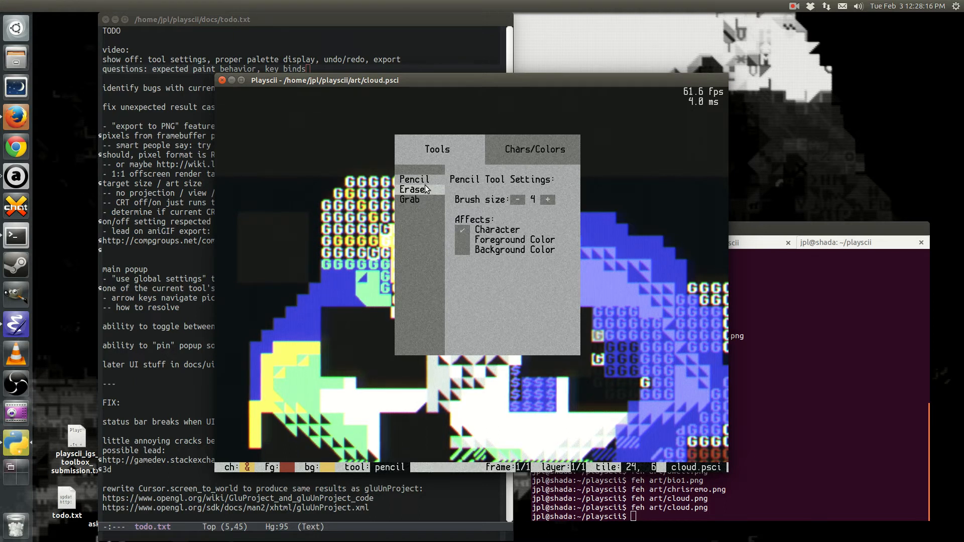
- Preview the & brush over the ground, the rain, the erased lower area and the middle of the cloud
{"action": "key", "text": "space"}
{"action": "key", "text": "s"}
{"action": "key", "text": "a"}
{"action": "key", "text": "s"}
{"action": "key", "text": "w"}
{"action": "key", "text": "a"}
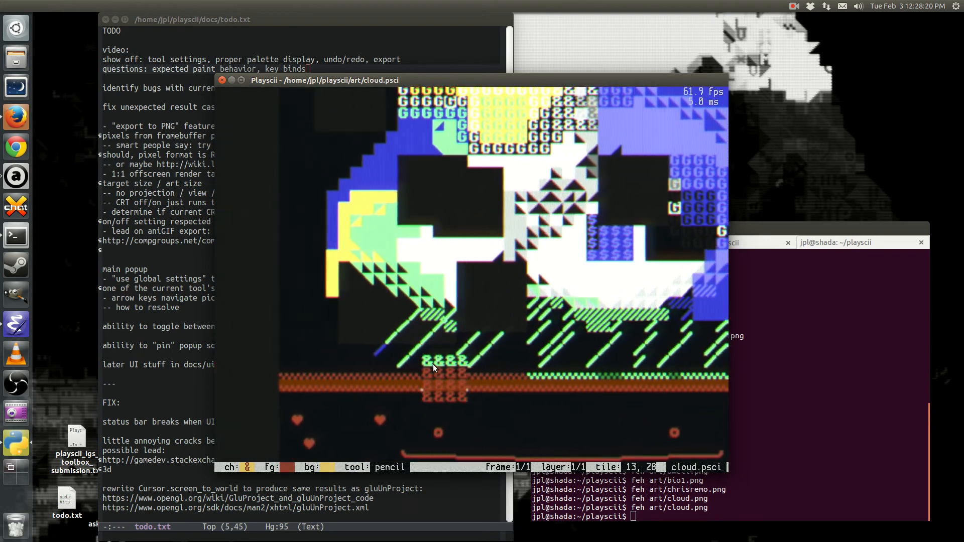
{"action": "key", "text": "w"}
{"action": "key", "text": "a"}
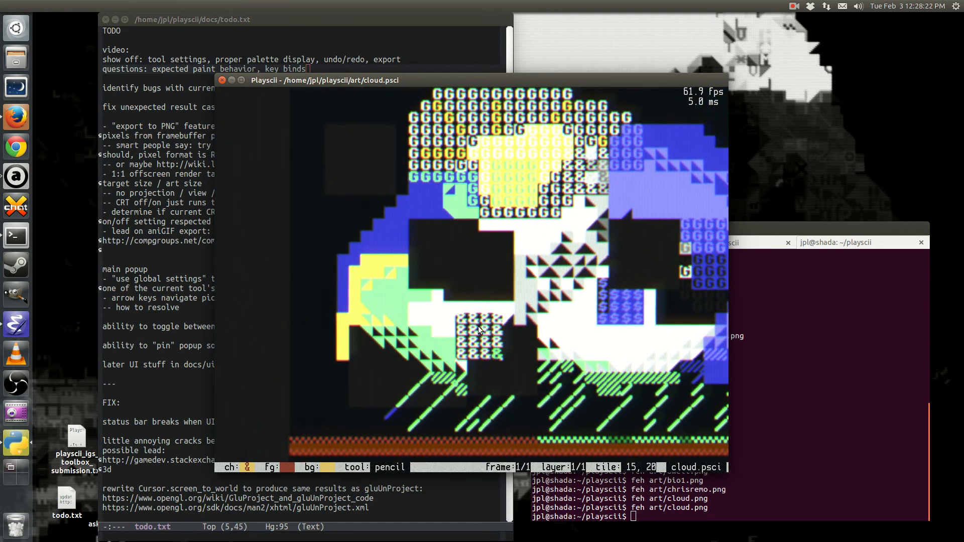
{"action": "key", "text": "w"}
{"action": "key", "text": "d"}
{"action": "key", "text": "s"}
{"action": "key", "text": "a"}
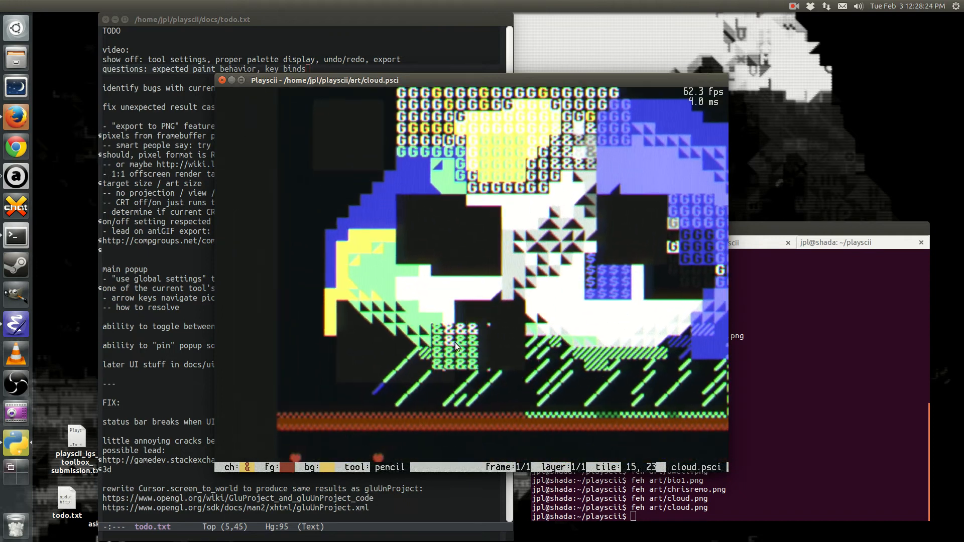
{"action": "key", "text": "w"}
{"action": "key", "text": "d"}
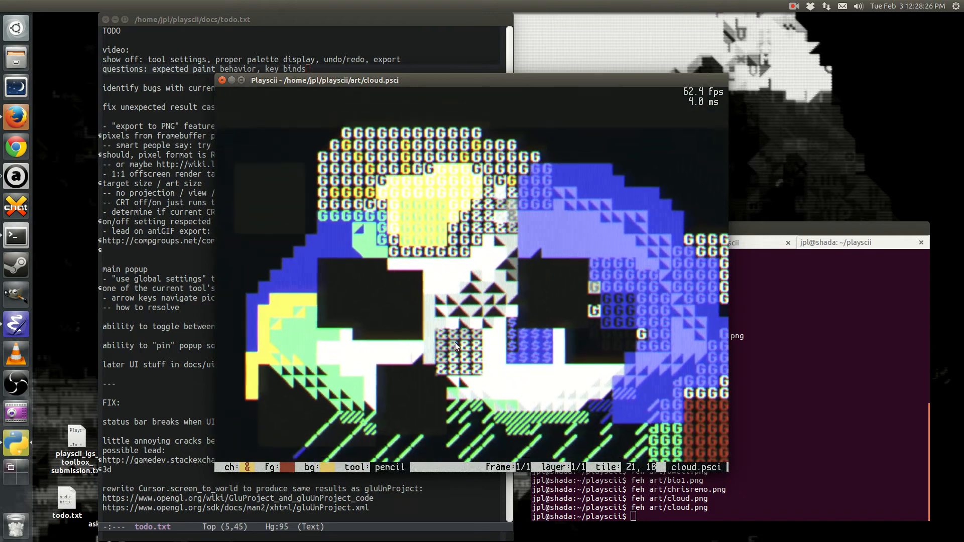
- Zoom the artwork out and in while previewing the & brush over the white cloud bottom and the $ block
{"action": "key", "text": "d"}
{"action": "key", "text": "w"}
{"action": "key", "text": "a"}
{"action": "key", "text": "s"}
{"action": "key", "text": "d"}
{"action": "key", "text": "z"}
{"action": "key", "text": "x"}
{"action": "key", "text": "z"}
{"action": "key", "text": "x"}
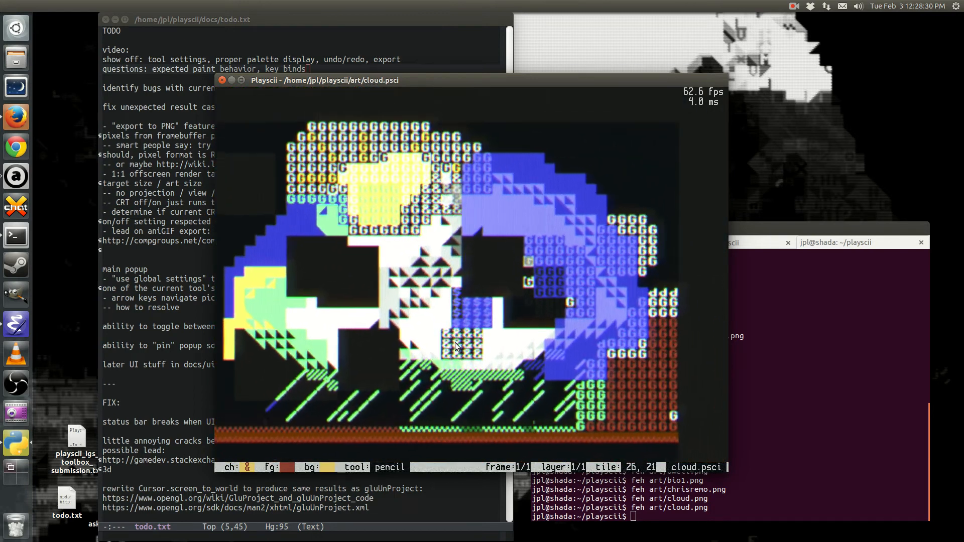
{"action": "key", "text": "w"}
{"action": "key", "text": "a"}
{"action": "key", "text": "s"}
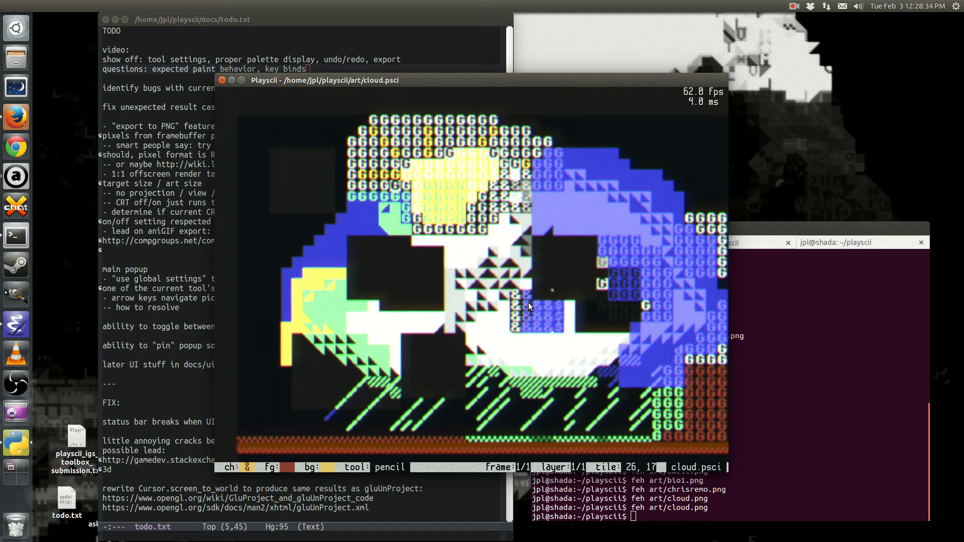
- Toggle the pencil's Character setting off and on again, and paint a block of & characters just below the sun
{"action": "key", "text": "space"}
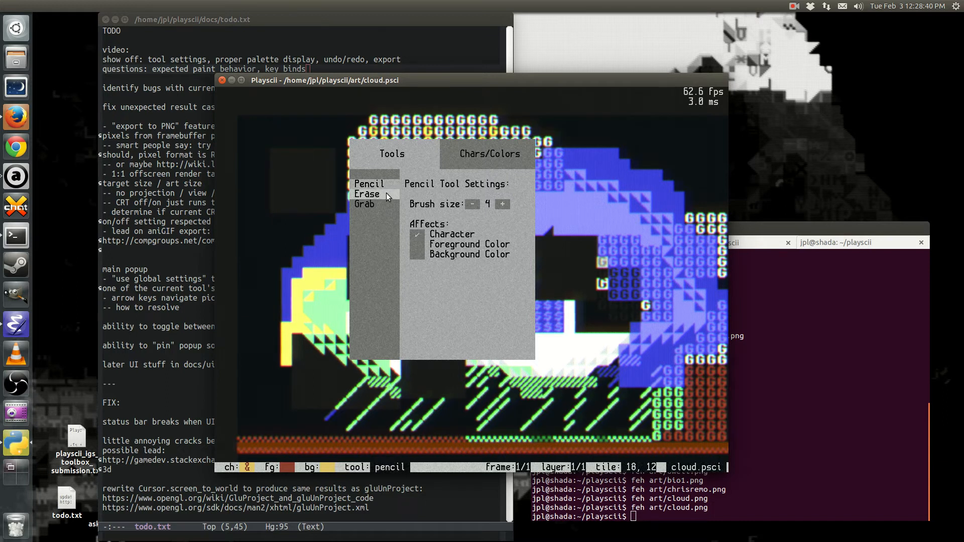
{"action": "left_click", "coordinate": [418, 235]}
{"action": "left_click", "coordinate": [416, 235]}
{"action": "key", "text": "space"}
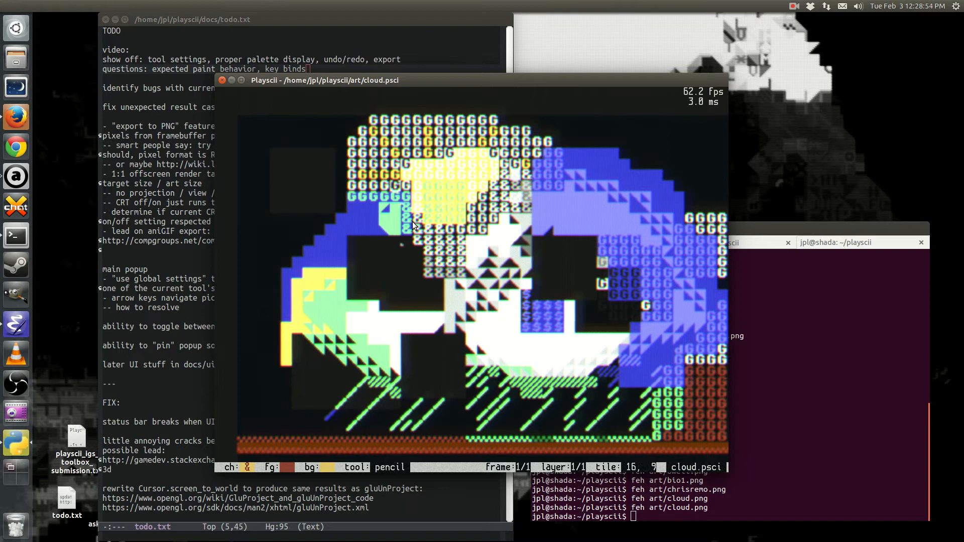
- Preview the & brush over the green cloud edge, the upper-left erased area and the cells around the $ block
{"action": "key", "text": "a"}
{"action": "key", "text": "w"}
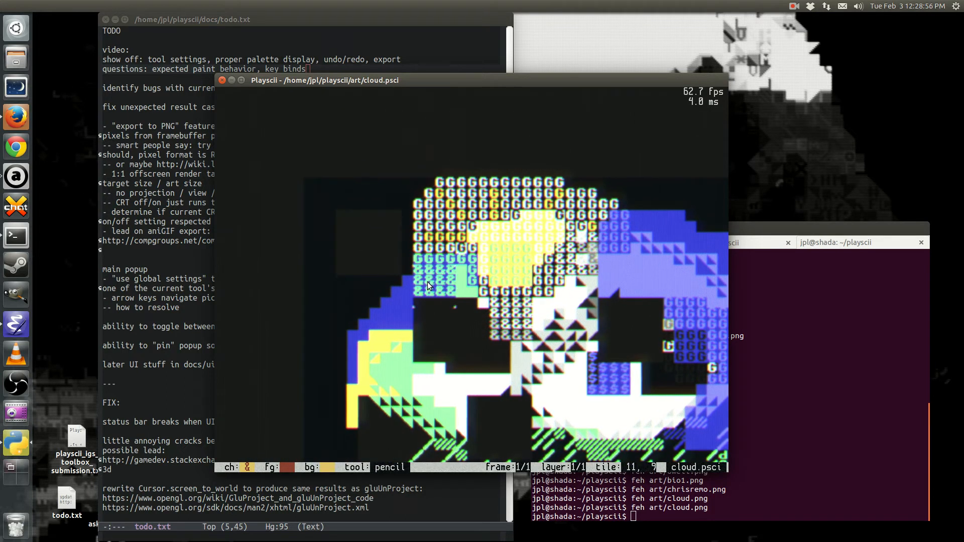
{"action": "key", "text": "s"}
{"action": "key", "text": "d"}
{"action": "key", "text": "w"}
{"action": "key", "text": "a"}
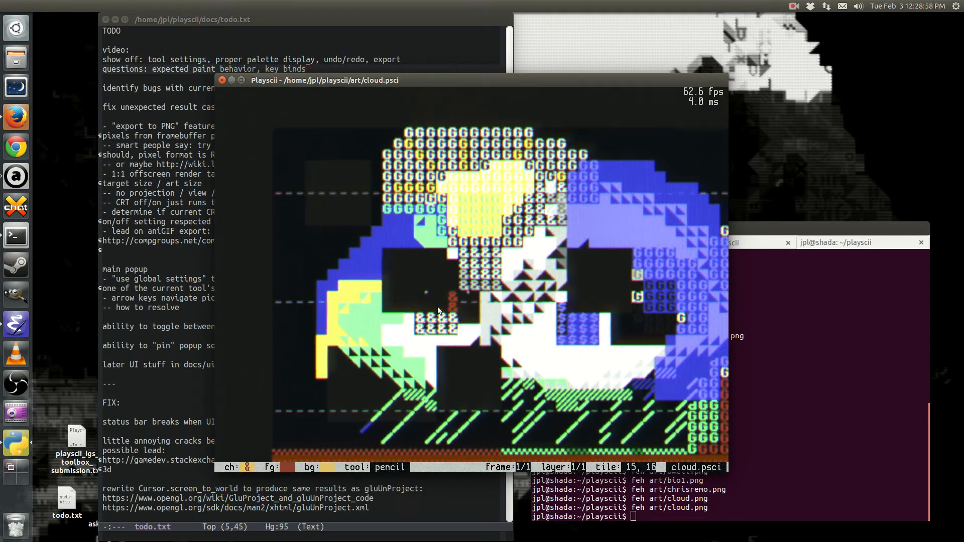
{"action": "key", "text": "d"}
{"action": "key", "text": "s"}
{"action": "key", "text": "d"}
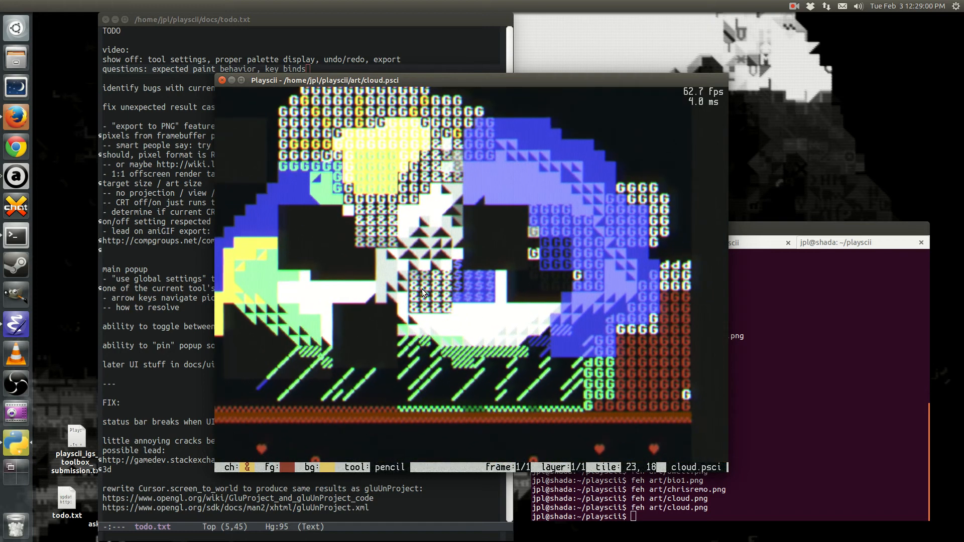
{"action": "key", "text": "w"}
{"action": "key", "text": "a"}
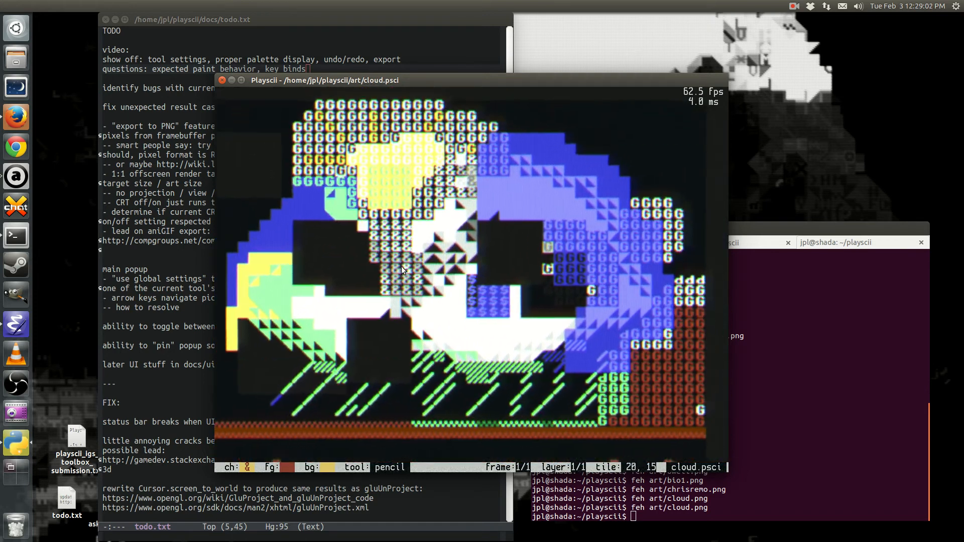
{"action": "key", "text": "s"}
{"action": "key", "text": "d"}
{"action": "key", "text": "w"}
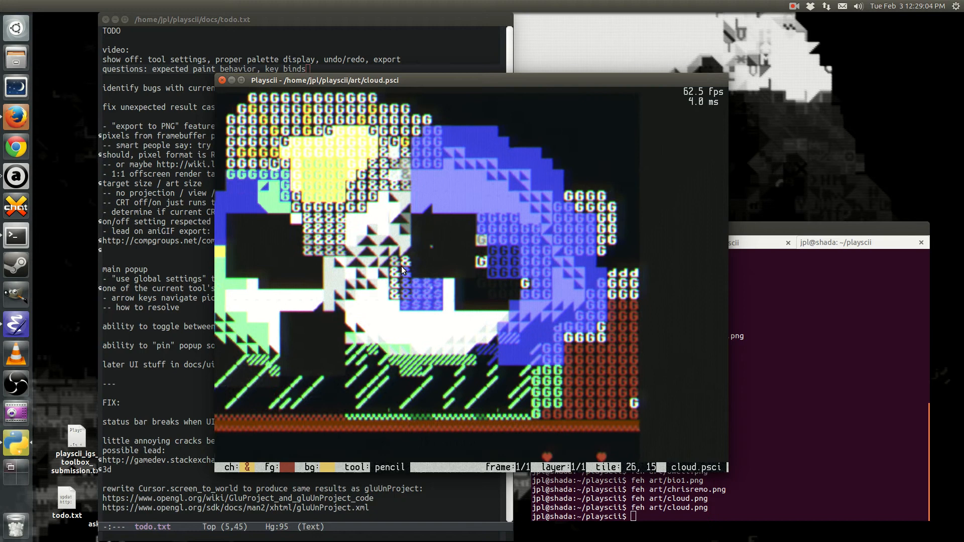
- Zoom in on the cloud and preview the & brush over the rain's upper edge and the erased area above the $ block
{"action": "key", "text": "a"}
{"action": "key", "text": "d"}
{"action": "key", "text": "s"}
{"action": "key", "text": "a"}
{"action": "key", "text": "x"}
{"action": "key", "text": "x"}
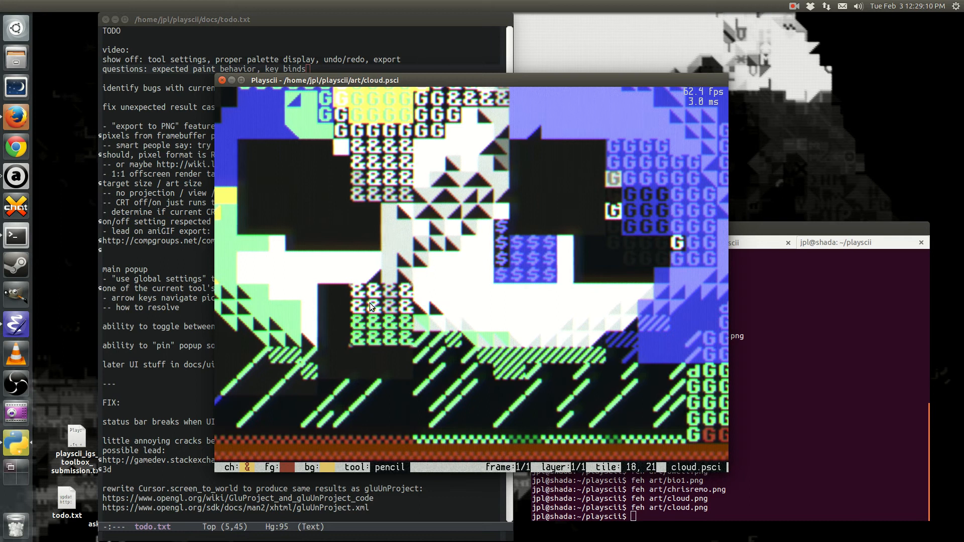
{"action": "key", "text": "d"}
{"action": "key", "text": "w"}
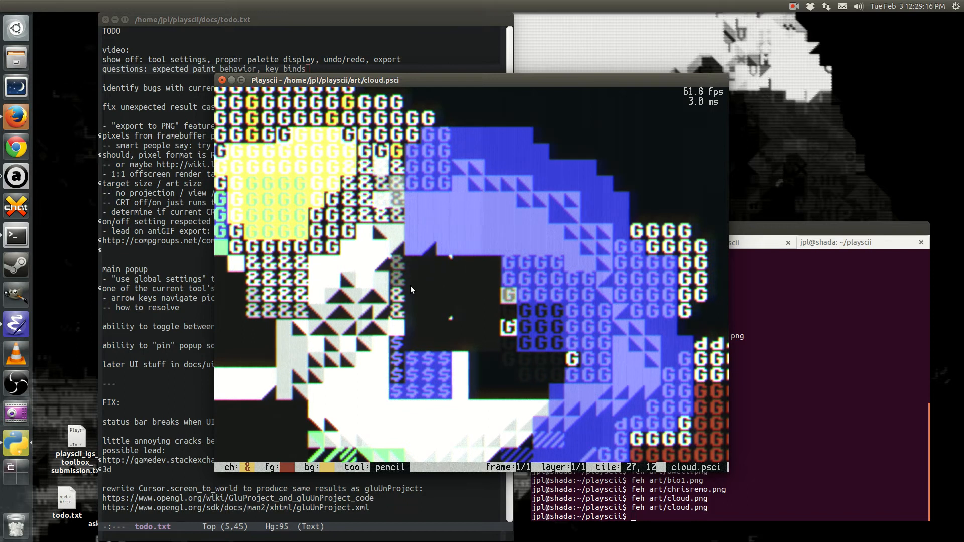
- Swap the foreground and background colors and preview the & brush over the upper-left erased area
{"action": "key", "text": "x"}
{"action": "key", "text": "a"}
{"action": "key", "text": "s"}
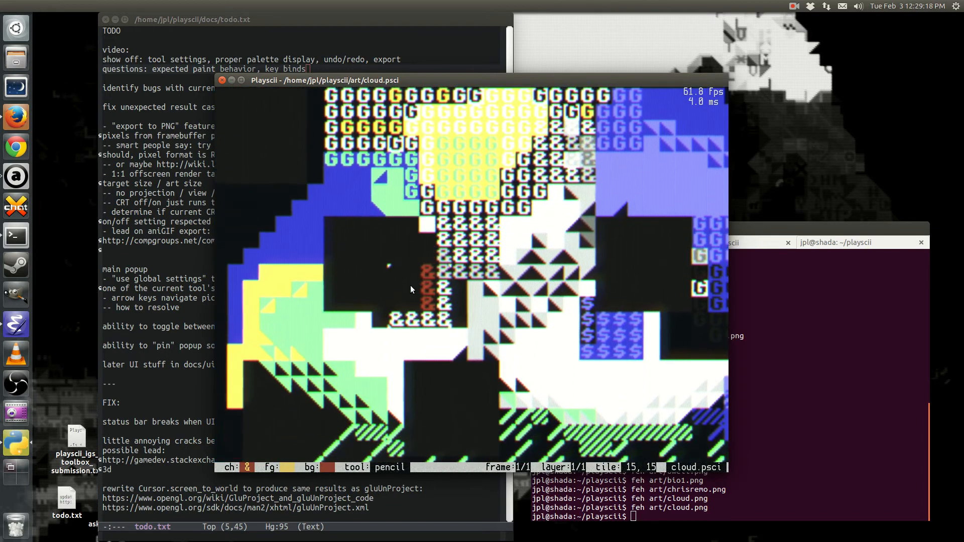
{"action": "scroll", "coordinate": [395, 289], "scroll_direction": "down", "scroll_amount": 2}
{"action": "key", "text": "w"}
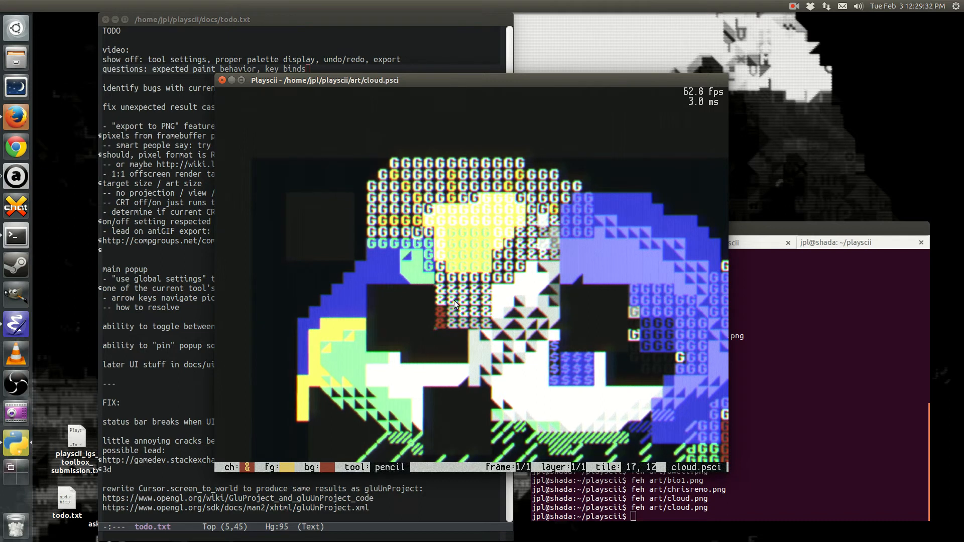
- Zoom in and out on the cloud repeatedly to examine the zoom behavior around the & block below the sun
{"action": "key", "text": "s"}
{"action": "key", "text": "d"}
{"action": "key", "text": "w"}
{"action": "key", "text": "a"}
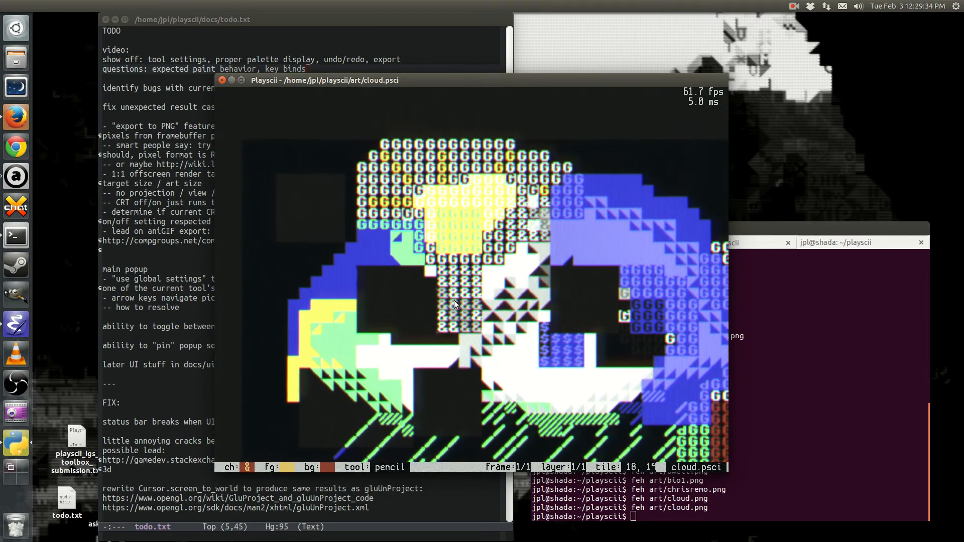
{"action": "key", "text": "x"}
{"action": "key", "text": "z"}
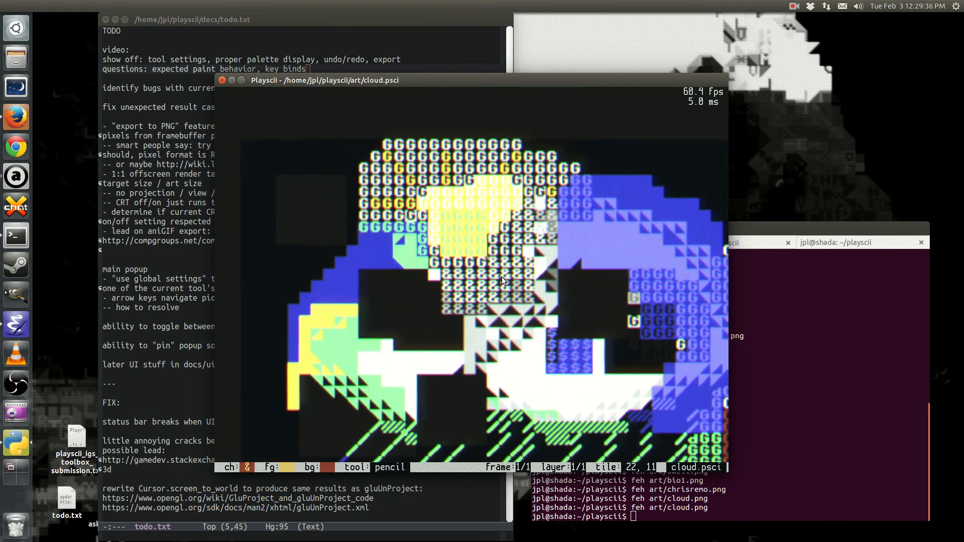
{"action": "key", "text": "x"}
{"action": "key", "text": "z"}
{"action": "key", "text": "x"}
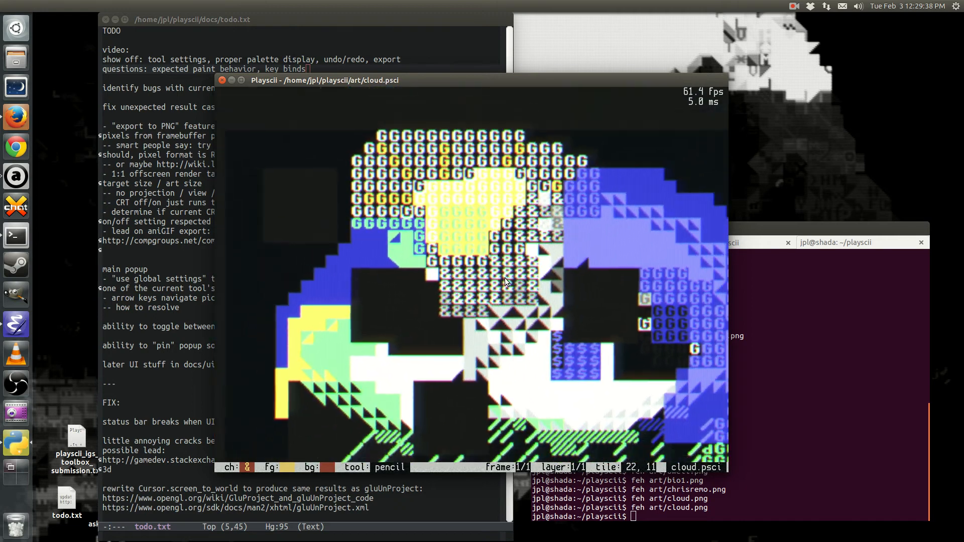
{"action": "key", "text": "z"}
{"action": "key", "text": "x"}
{"action": "key", "text": "z"}
{"action": "key", "text": "x"}
{"action": "key", "text": "z"}
{"action": "key", "text": "z"}
{"action": "key", "text": "x"}
{"action": "key", "text": "x"}
{"action": "key", "text": "z"}
{"action": "key", "text": "x"}
{"action": "key", "text": "z"}
{"action": "key", "text": "x"}
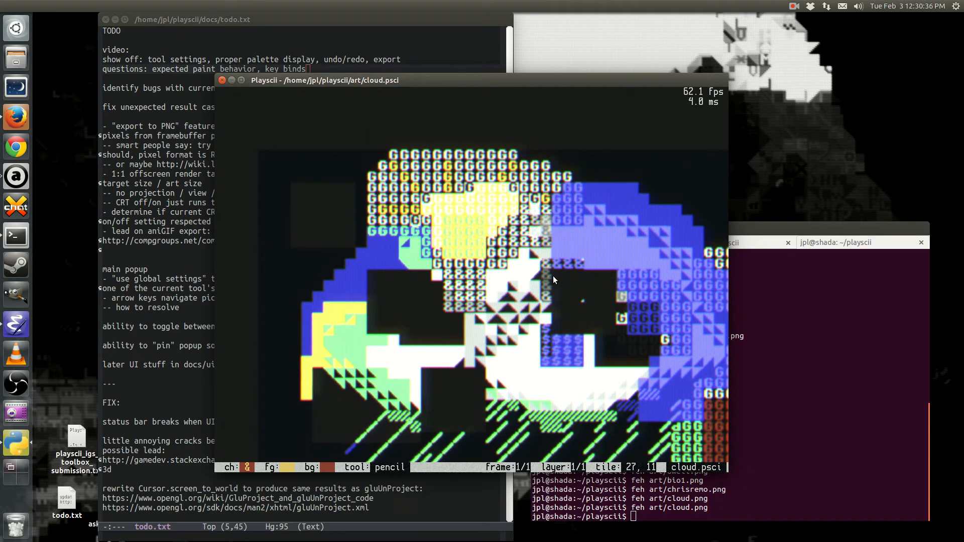
{"action": "key", "text": "s"}
{"action": "key", "text": "d"}
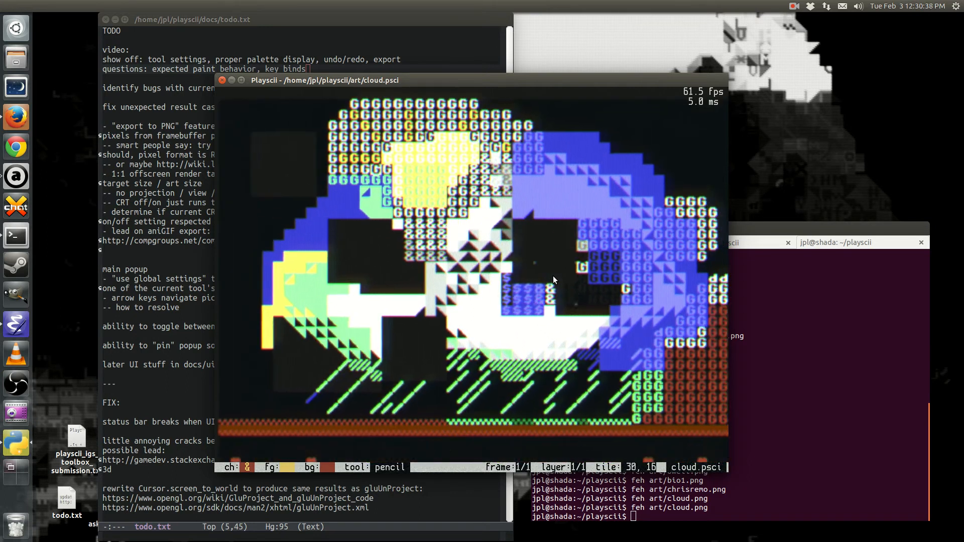
{"action": "key", "text": "w"}
{"action": "key", "text": "a"}
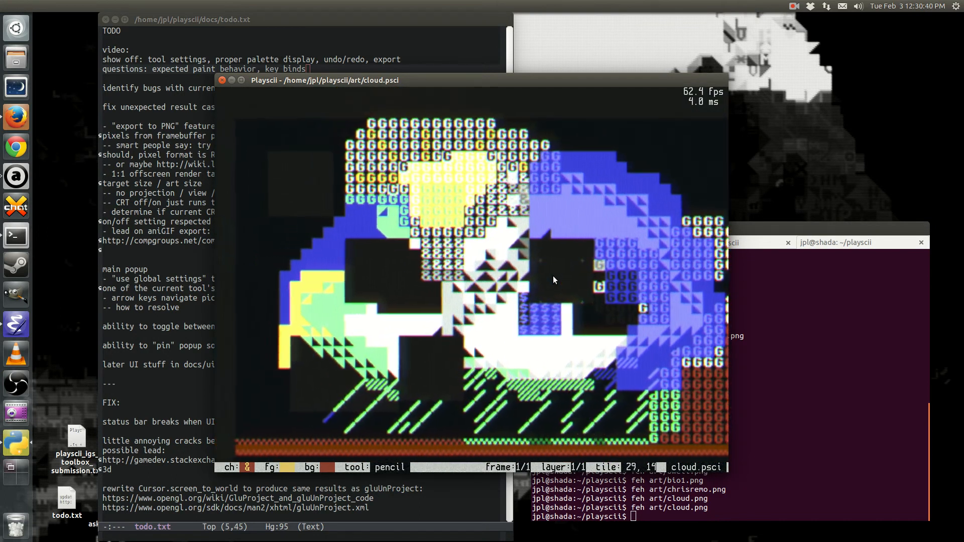
{"action": "key", "text": "d"}
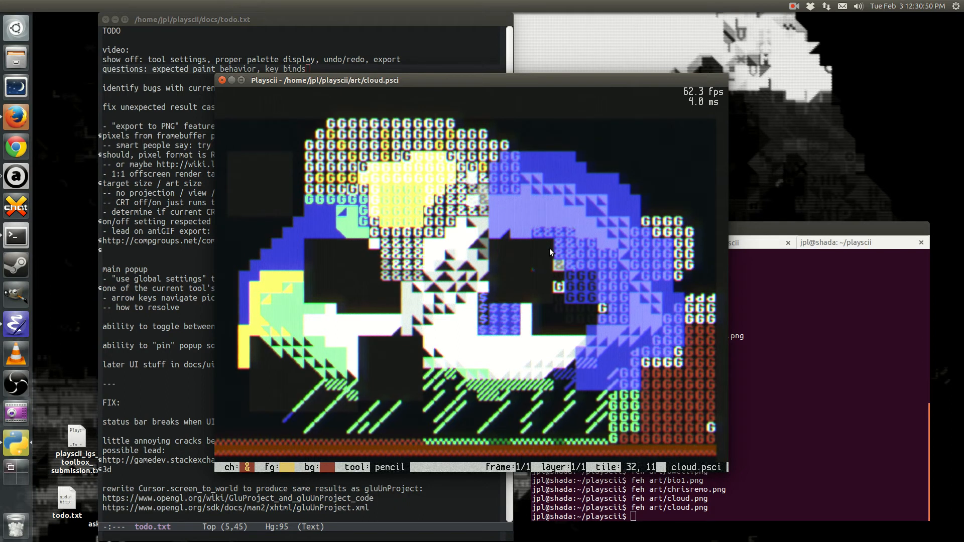
- Pan around the cloud artwork and zoom out to examine the camera movement across the cloud, rain and ground
{"action": "key", "text": "w"}
{"action": "key", "text": "a"}
{"action": "key", "text": "s"}
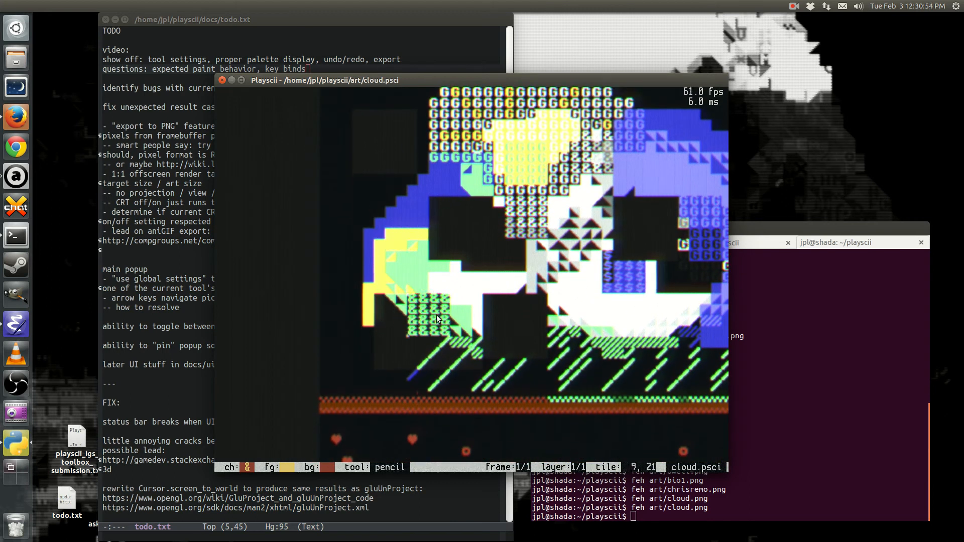
{"action": "key", "text": "d"}
{"action": "key", "text": "w"}
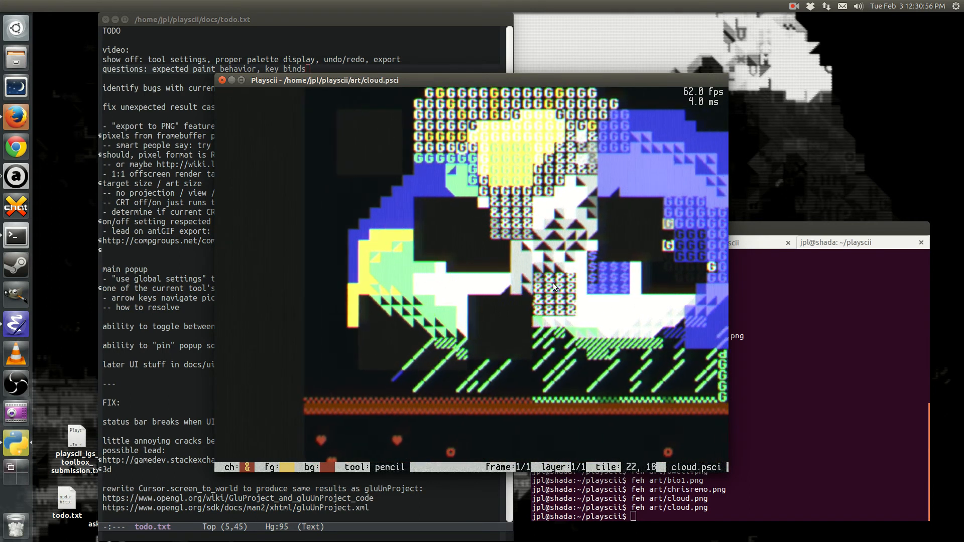
{"action": "scroll", "coordinate": [553, 282], "scroll_direction": "down", "scroll_amount": 3}
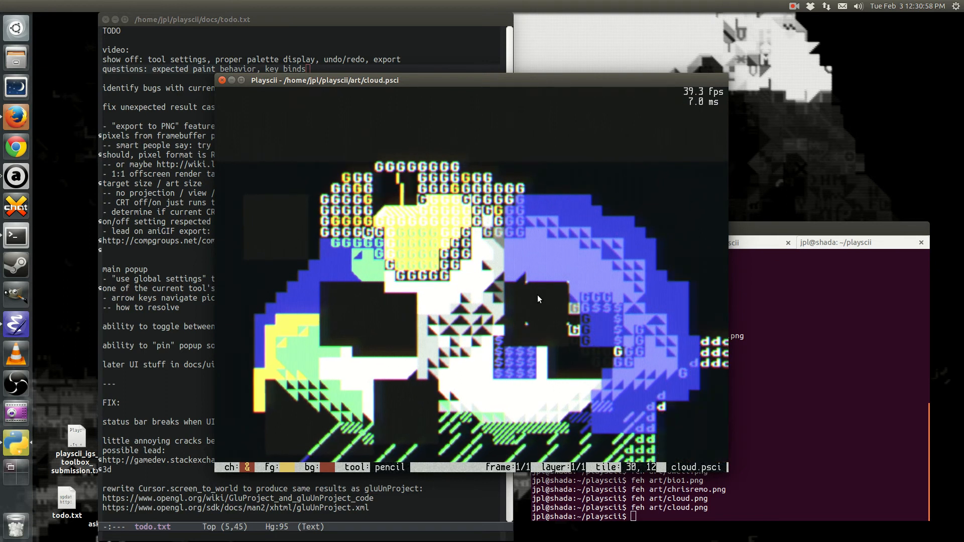
- Undo the recent painting and erasing edits on the cloud repeatedly, bringing the whole artwork into view
{"action": "key", "text": "ctrl+z"}
{"action": "key", "text": "ctrl+z"}
{"action": "key", "text": "ctrl+z"}
{"action": "key", "text": "ctrl+z"}
{"action": "key", "text": "ctrl+z"}
{"action": "key", "text": "ctrl+z"}
{"action": "key", "text": "ctrl+z"}
{"action": "key", "text": "ctrl+z"}
{"action": "key", "text": "s"}
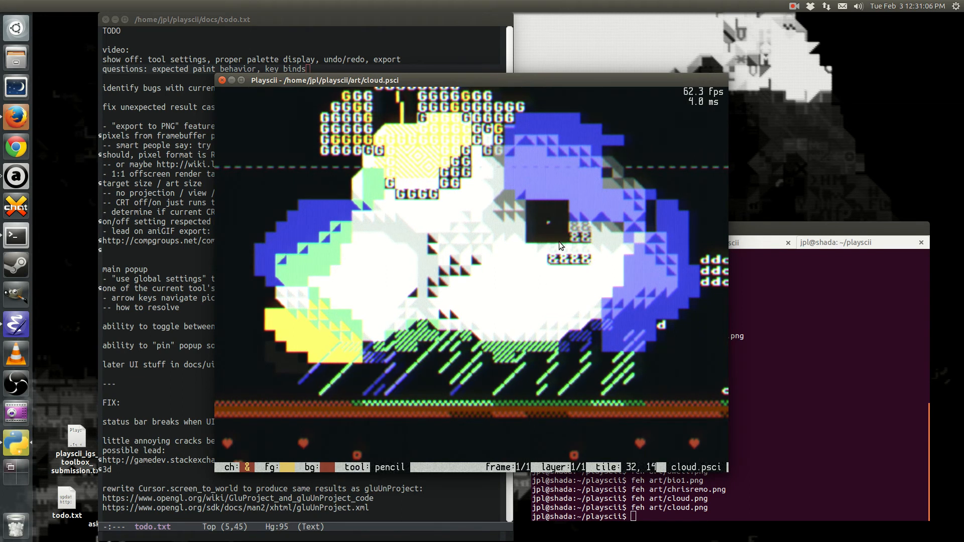
{"action": "scroll", "coordinate": [559, 242], "scroll_direction": "down", "scroll_amount": 3}
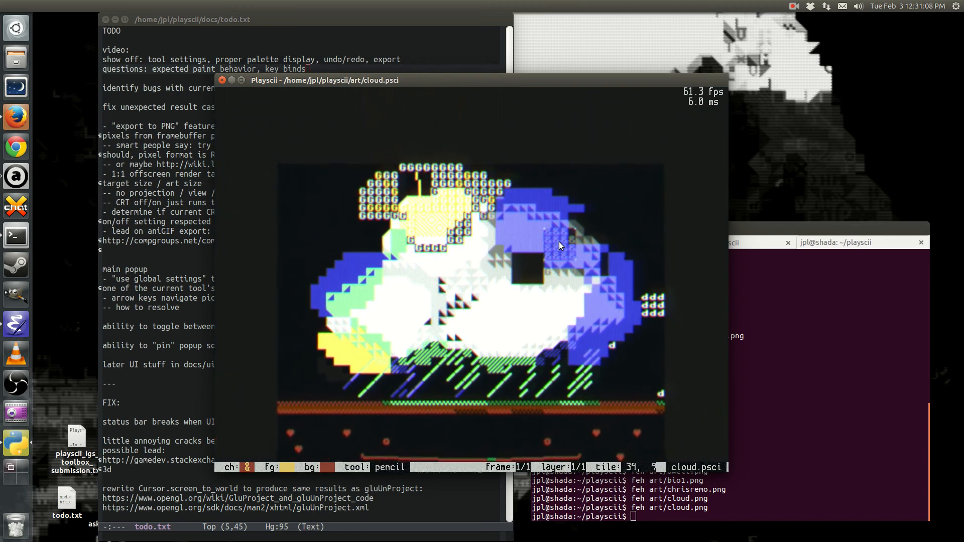
{"action": "key", "text": "s"}
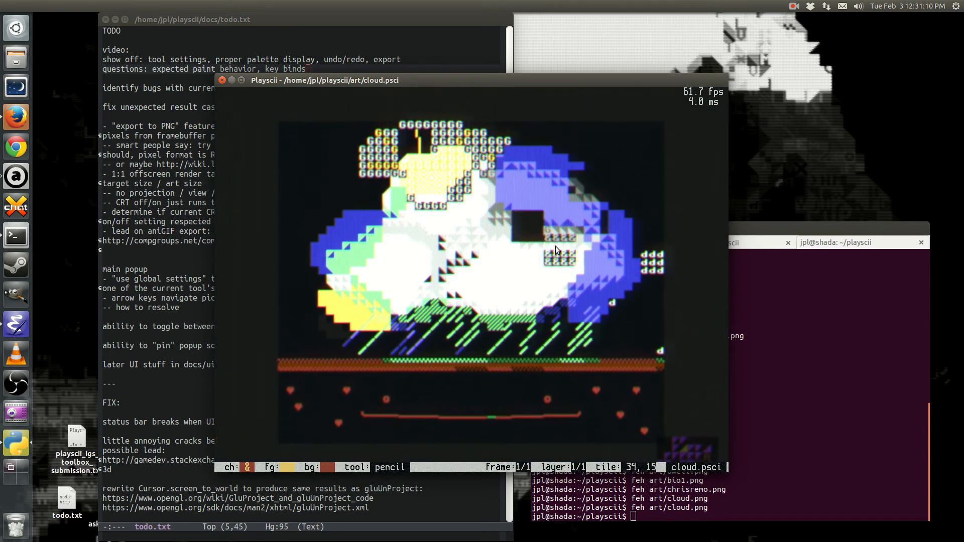
- Redo the undone edits on the cloud repeatedly
{"action": "key", "text": "ctrl+shift+z"}
{"action": "key", "text": "ctrl+shift+z"}
{"action": "key", "text": "ctrl+shift+z"}
{"action": "key", "text": "ctrl+shift+z"}
{"action": "key", "text": "ctrl+shift+z"}
{"action": "key", "text": "ctrl+shift+z"}
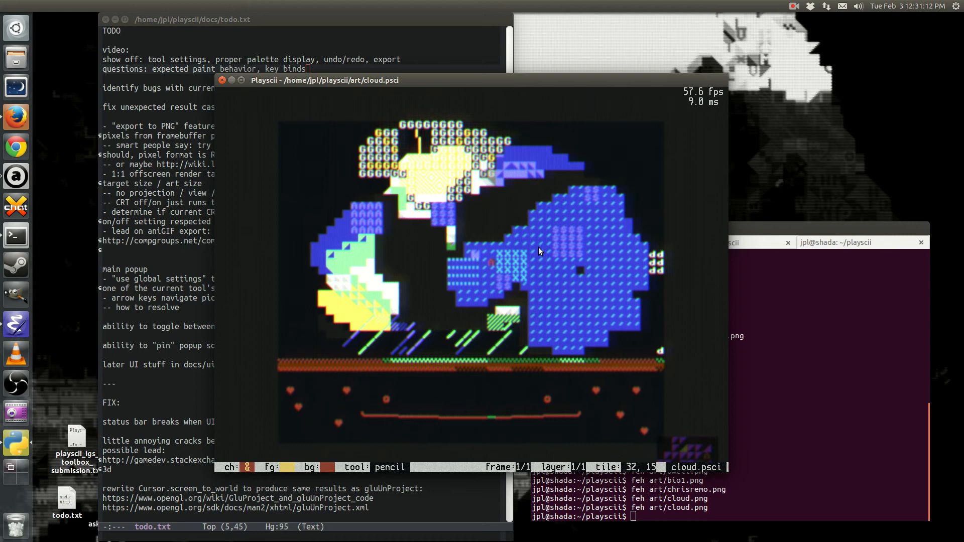
{"action": "key", "text": "ctrl+shift+z"}
{"action": "key", "text": "ctrl+shift+z"}
{"action": "key", "text": "ctrl+shift+z"}
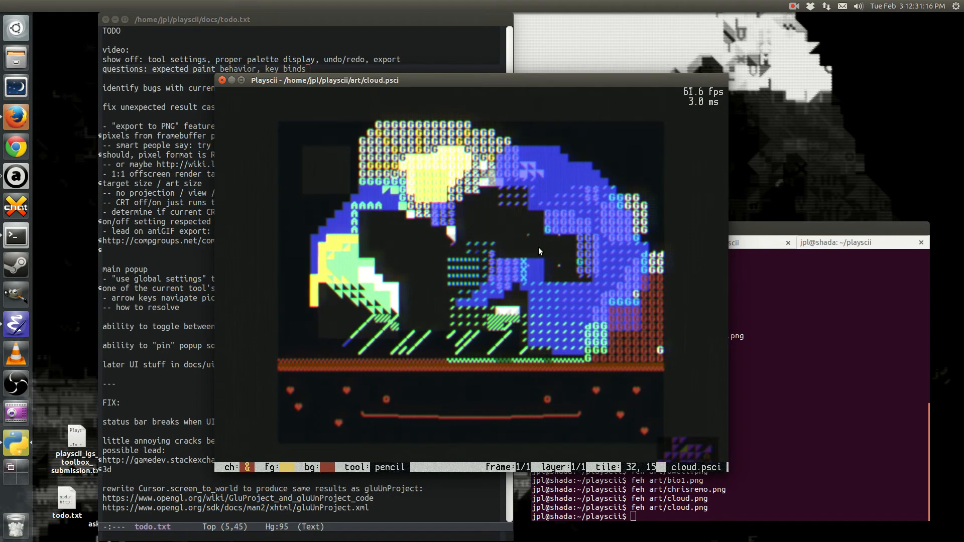
- Switch to the terminal, view the screenshot playscii_2015-02-03_12-31-40.png with feh and close the viewer
{"action": "key", "text": "w"}
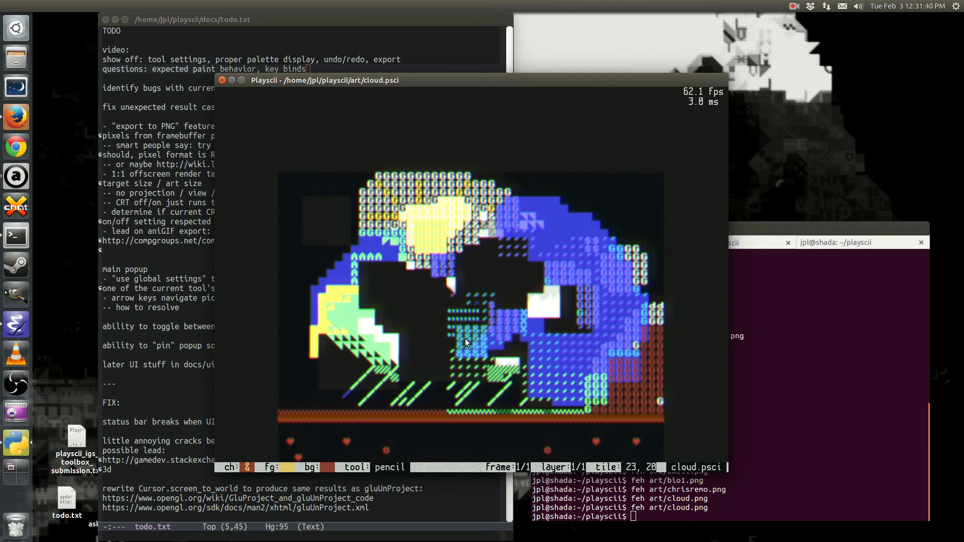
{"action": "left_click", "coordinate": [834, 304]}
{"action": "type", "text": "feh playscii_2015-02-03_12-31-40.png"}
{"action": "key", "text": "Tab"}
{"action": "key", "text": "Return"}
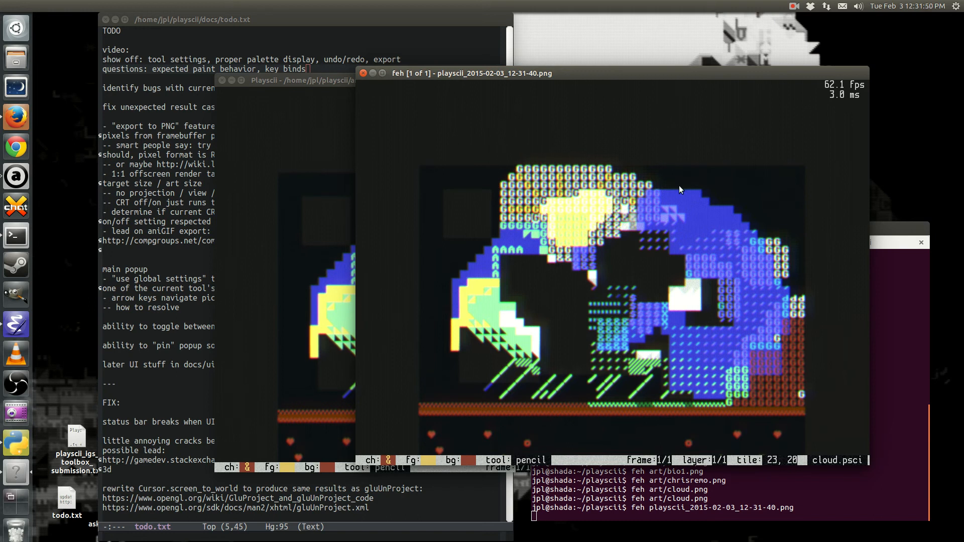
{"action": "left_click_drag", "start_coordinate": [646, 74], "coordinate": [648, 59]}
{"action": "key", "text": "q"}
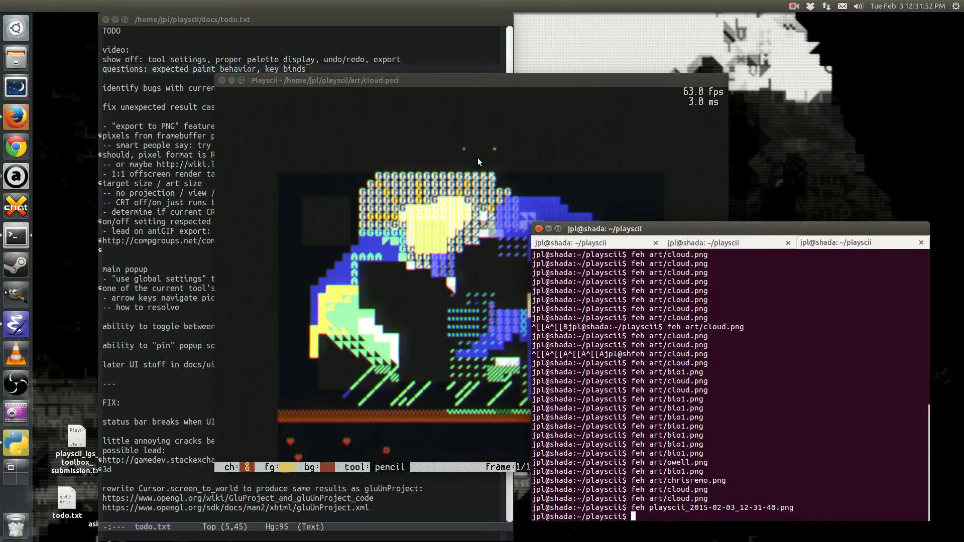
- Switch back to Playscii, shift its window slightly sideways and paint & characters along the cloud's upper-right blue edge
{"action": "left_click", "coordinate": [471, 76]}
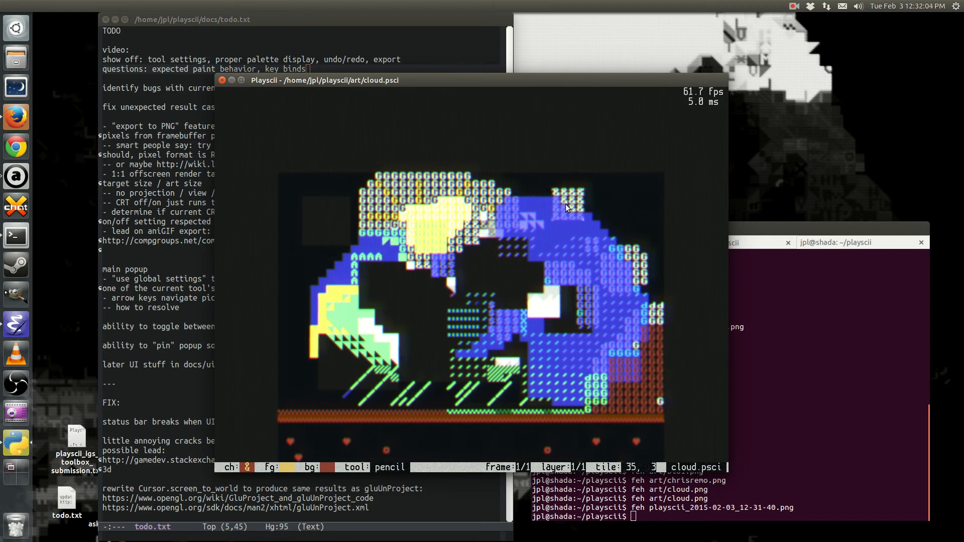
{"action": "left_click_drag", "start_coordinate": [497, 100], "coordinate": [528, 99]}
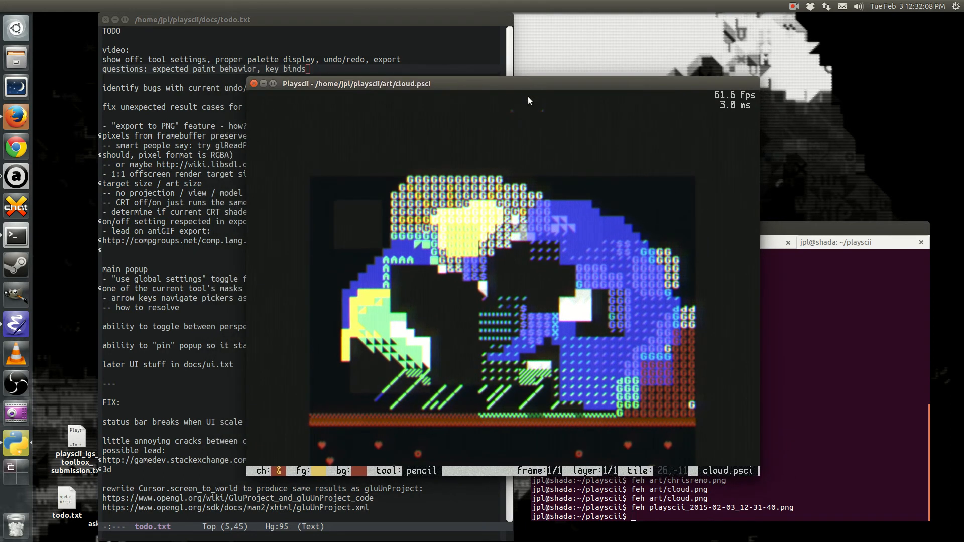
{"action": "mouse_move", "coordinate": [613, 211]}
{"action": "left_mouse_down"}
{"action": "mouse_move", "coordinate": [623, 213]}
{"action": "mouse_move", "coordinate": [579, 196]}
{"action": "mouse_move", "coordinate": [641, 199]}
{"action": "mouse_move", "coordinate": [640, 217]}
{"action": "left_mouse_up"}
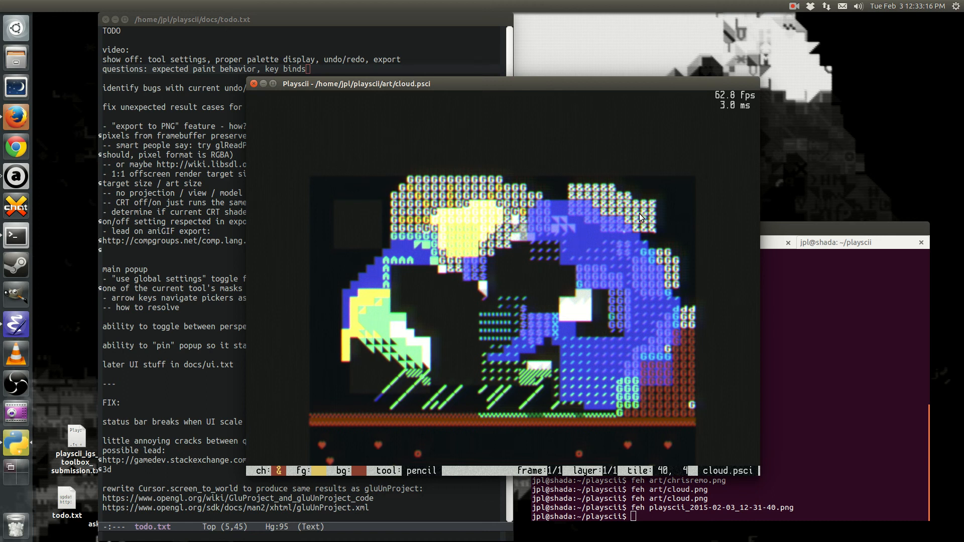
- Show the Playscii console to review its log of recent exports and screenshots, and hide it again
{"action": "key", "text": "grave"}
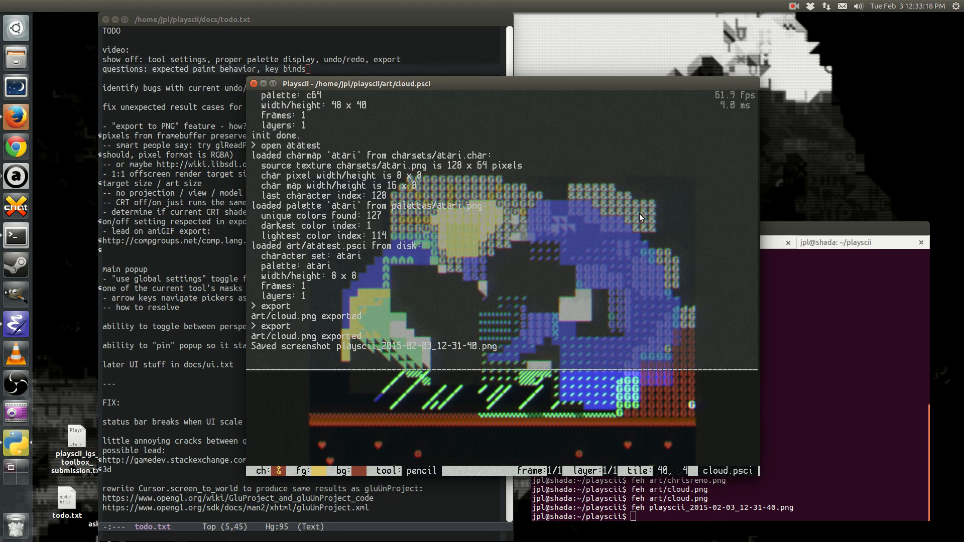
{"action": "key", "text": "grave"}
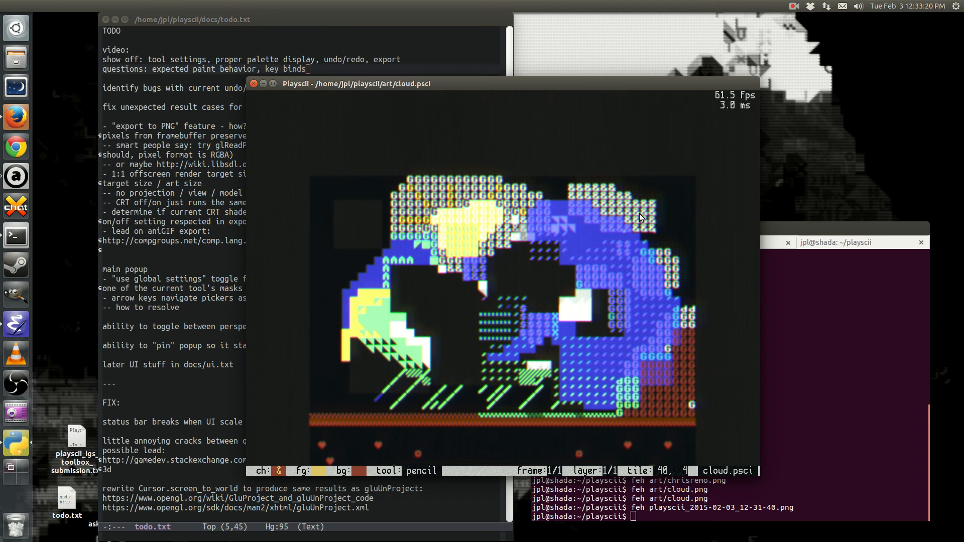